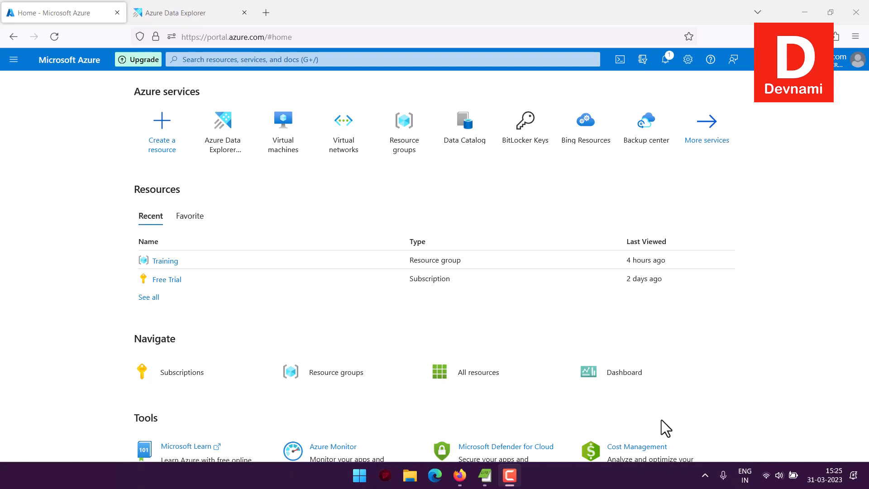
Step: Search the portal for "Azure Data Explorer" and open the Azure Data Explorer Clusters service
{"action": "left_click", "coordinate": [209, 59]}
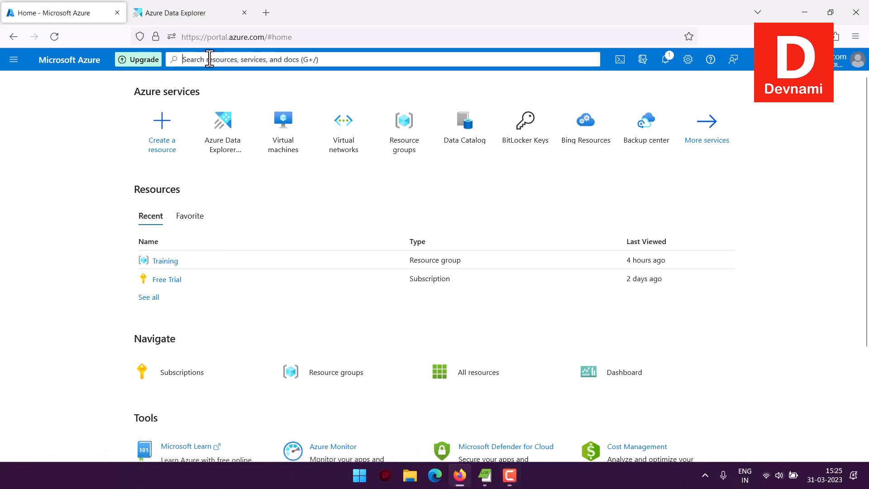
{"action": "type", "text": "Azu"}
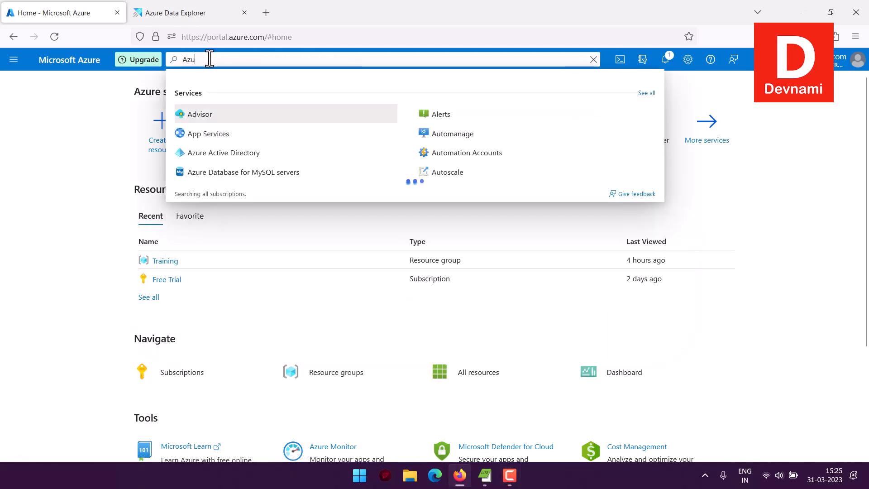
{"action": "type", "text": "re Data"}
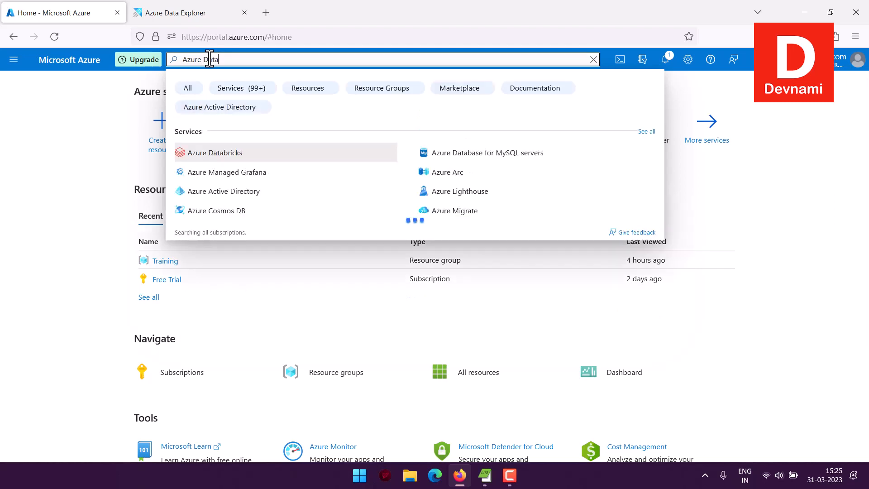
{"action": "type", "text": " Explore"}
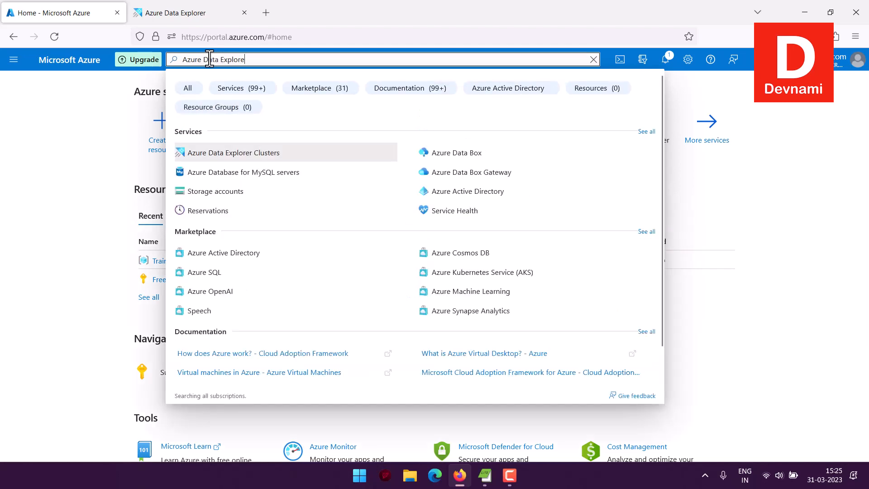
{"action": "type", "text": "r"}
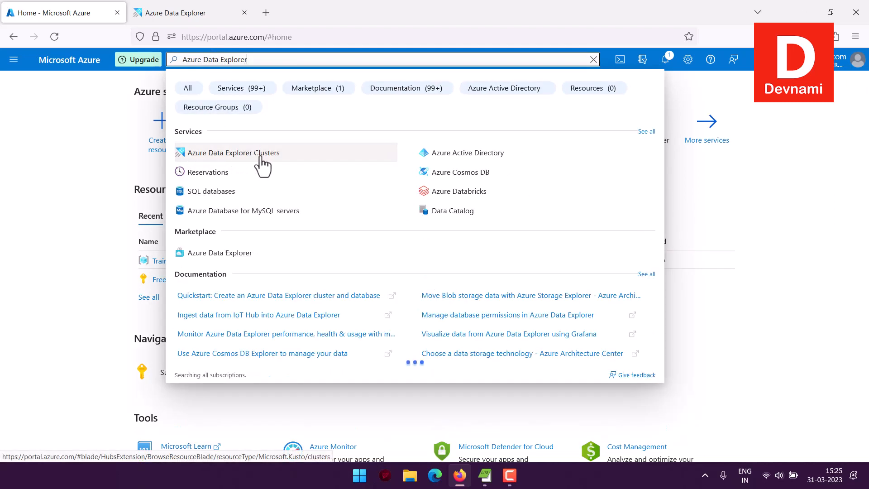
{"action": "left_click", "coordinate": [399, 159]}
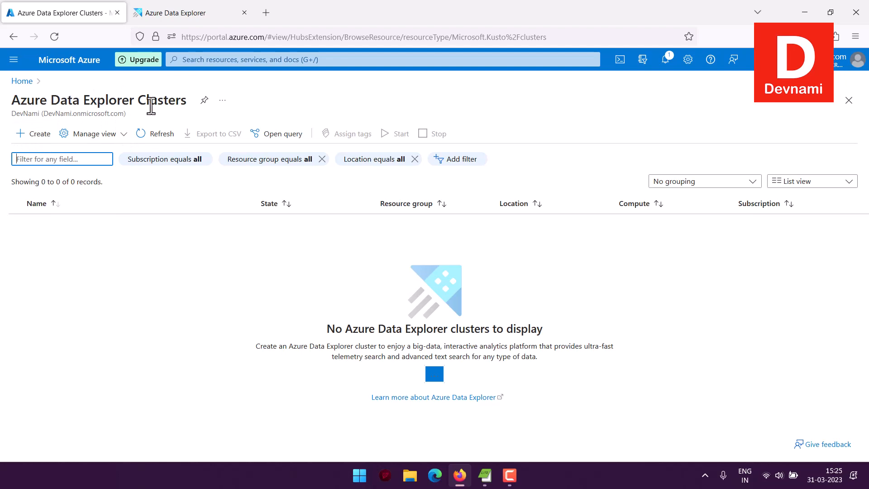
Step: Look over the free cluster creation page in the other Azure Data Explorer browser tab, and close that tab
{"action": "left_click", "coordinate": [174, 9]}
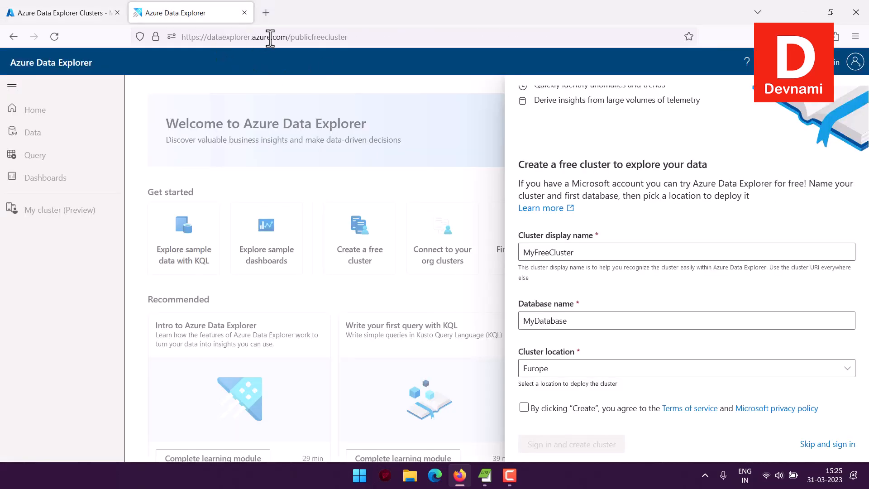
{"action": "scroll", "coordinate": [741, 160], "scroll_direction": "up", "scroll_amount": 2}
{"action": "scroll", "coordinate": [738, 155], "scroll_direction": "up", "scroll_amount": 1}
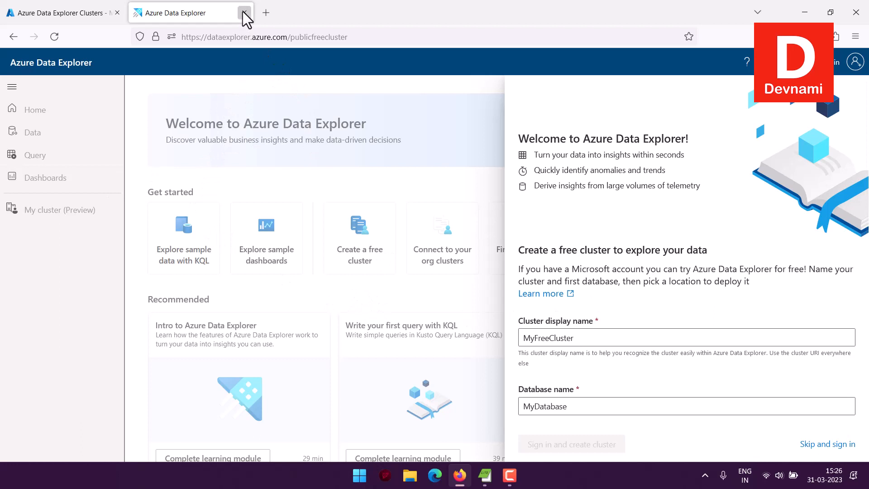
{"action": "key", "text": "ctrl+w"}
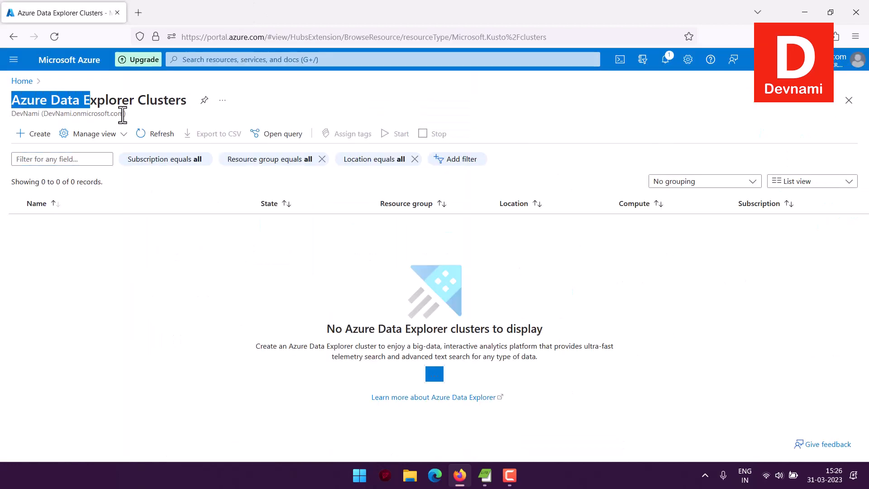
Step: Start creating a new cluster with the Free Trial subscription and the Training resource group
{"action": "left_click_drag", "start_coordinate": [46, 100], "coordinate": [16, 99]}
{"action": "left_click", "coordinate": [16, 98]}
{"action": "left_click", "coordinate": [41, 137]}
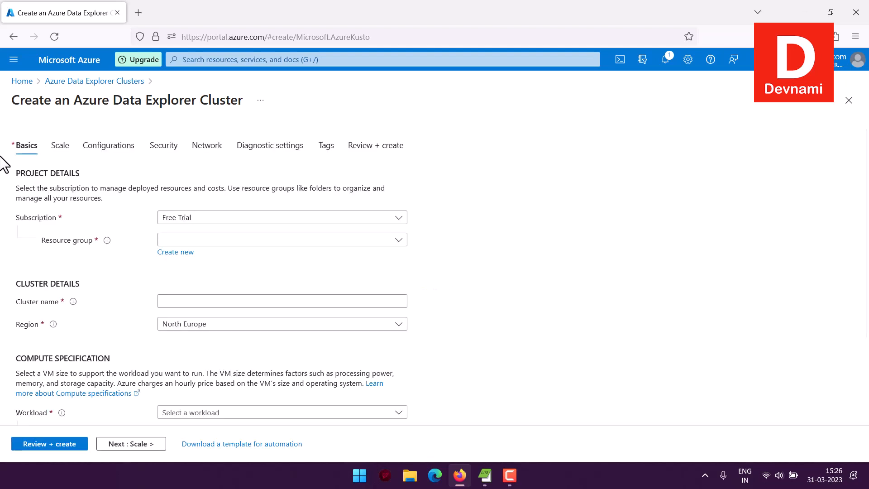
{"action": "left_click", "coordinate": [185, 222]}
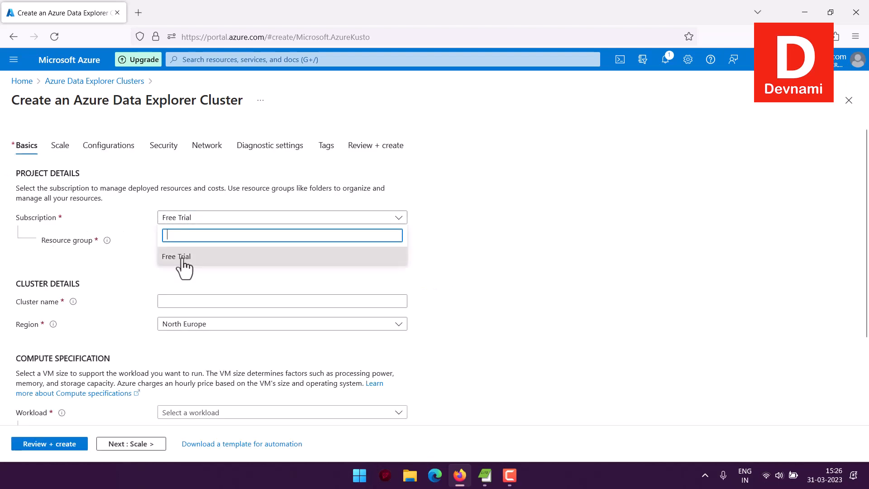
{"action": "left_click", "coordinate": [183, 257]}
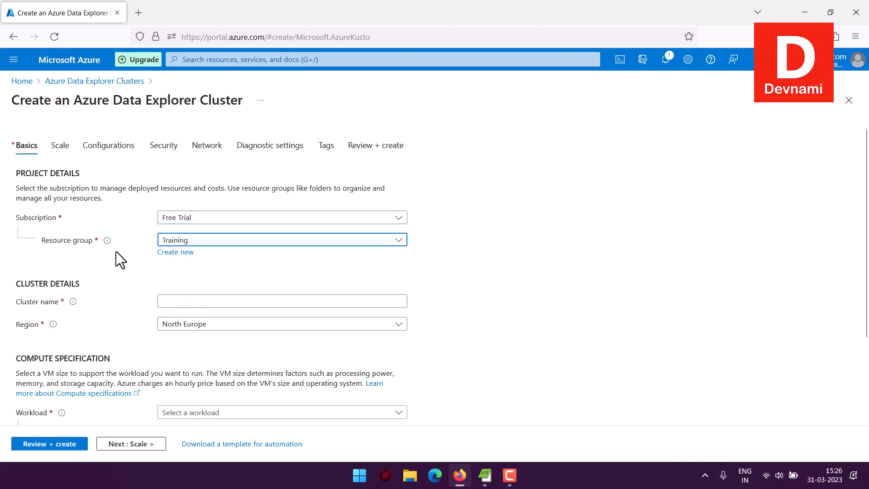
Step: Name the cluster mydbexp and keep North Europe as its region after browsing the available regions
{"action": "left_click", "coordinate": [193, 302]}
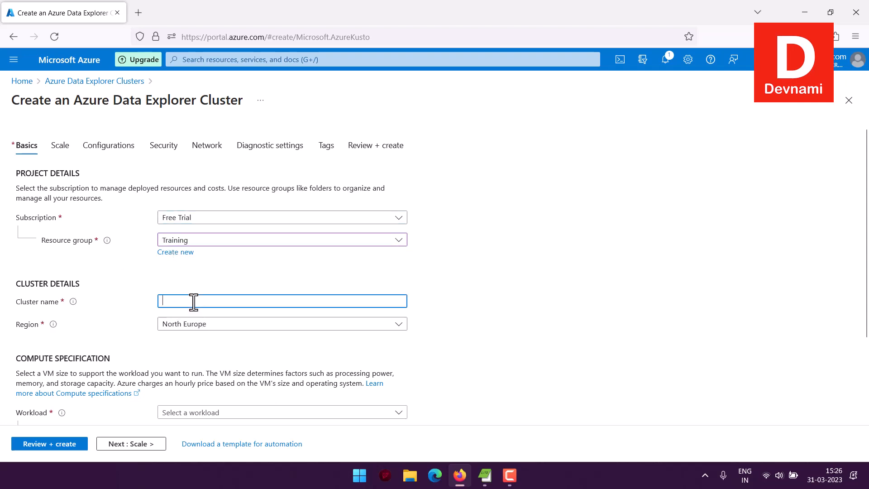
{"action": "type", "text": "mydb"}
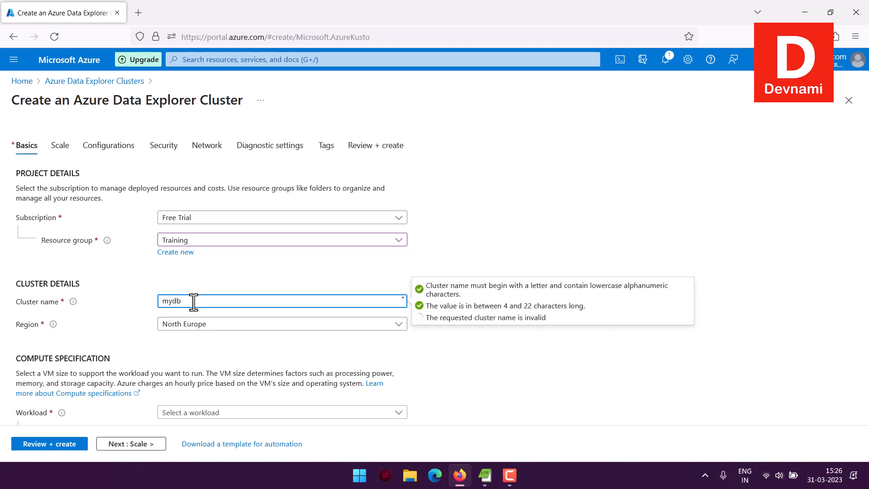
{"action": "type", "text": "exp"}
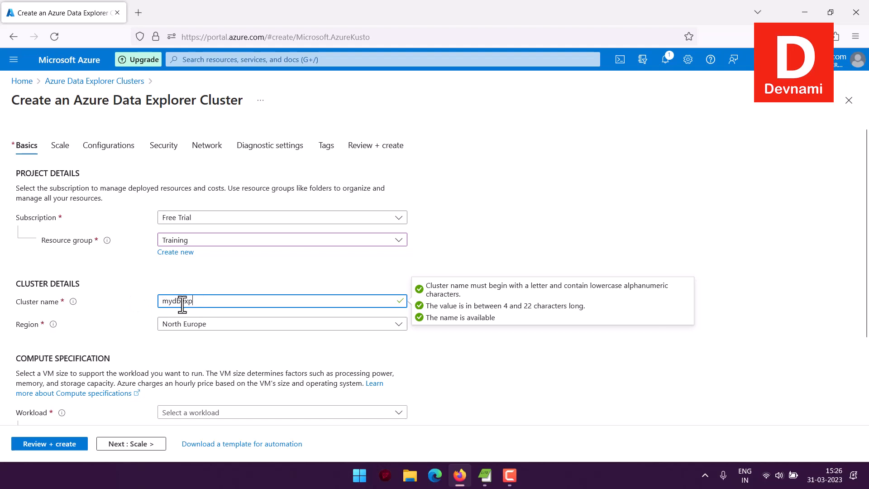
{"action": "left_click", "coordinate": [206, 325]}
{"action": "scroll", "coordinate": [299, 226], "scroll_direction": "up", "scroll_amount": 3}
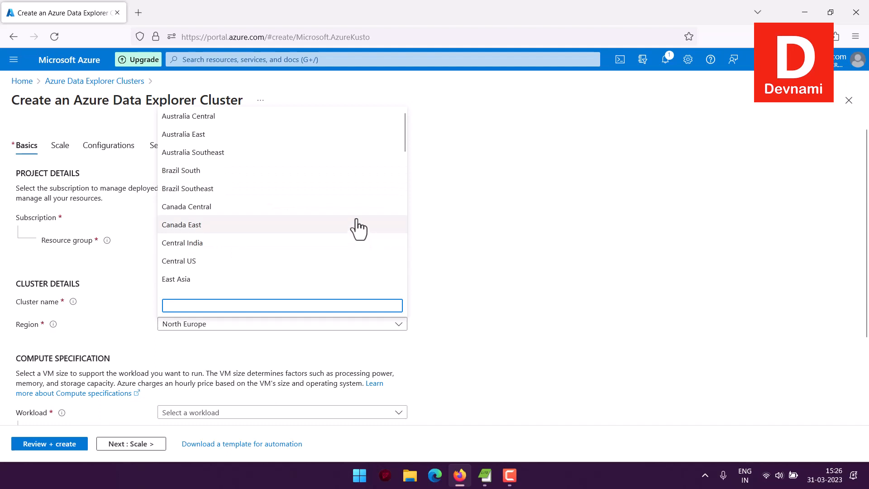
{"action": "scroll", "coordinate": [213, 247], "scroll_direction": "down", "scroll_amount": 2}
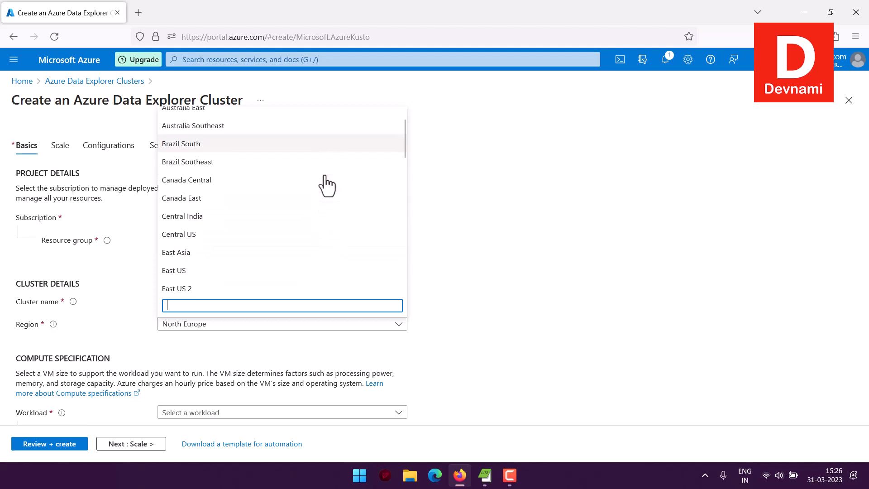
{"action": "scroll", "coordinate": [325, 183], "scroll_direction": "down", "scroll_amount": 10}
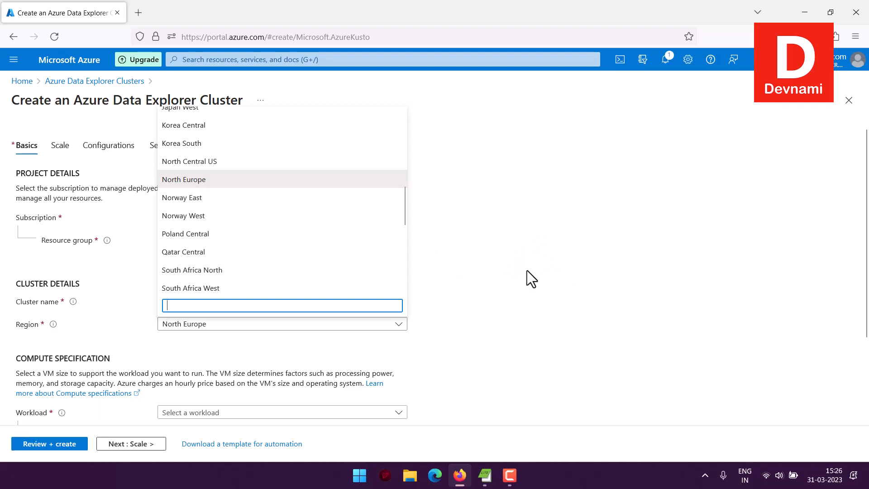
{"action": "left_click", "coordinate": [153, 333]}
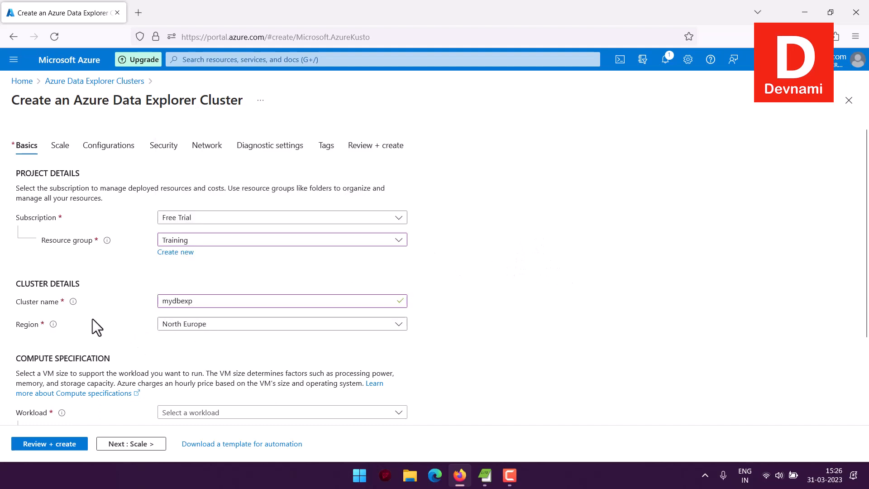
Step: Set the workload in the cluster's compute specification to Dev/test
{"action": "scroll", "coordinate": [145, 304], "scroll_direction": "down", "scroll_amount": 3}
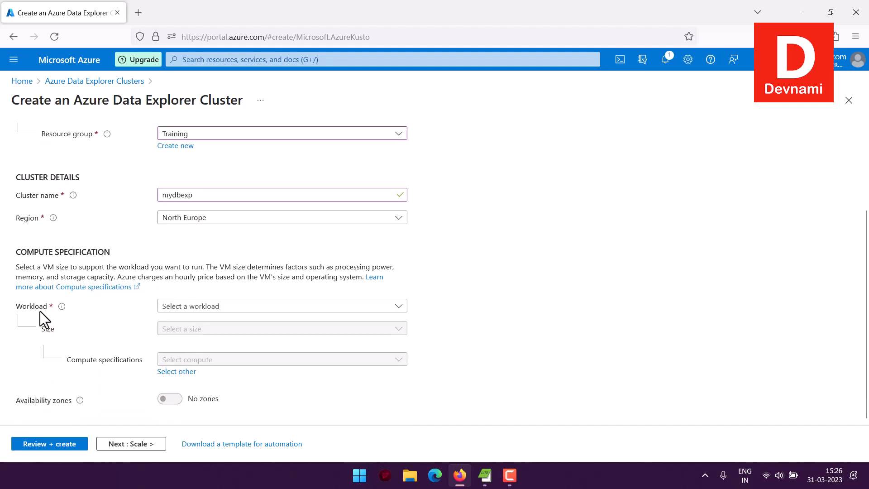
{"action": "left_click", "coordinate": [172, 307]}
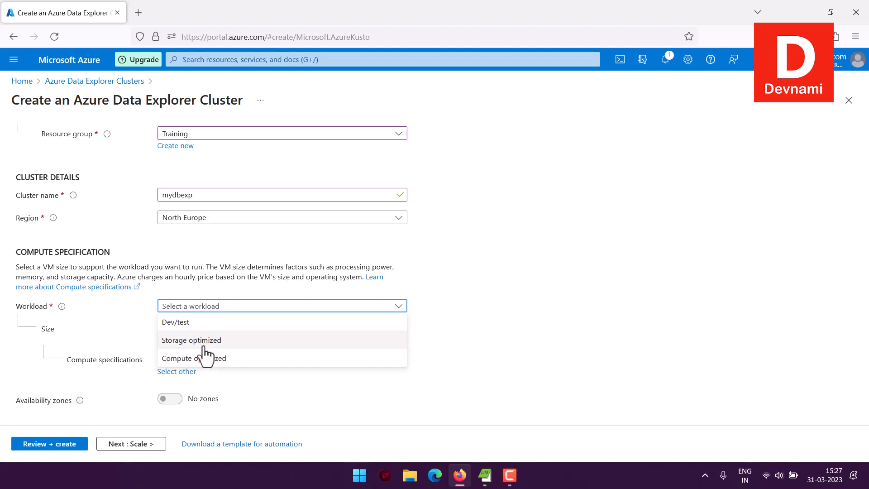
{"action": "left_click", "coordinate": [208, 281]}
{"action": "left_click", "coordinate": [199, 307]}
{"action": "left_click", "coordinate": [192, 321]}
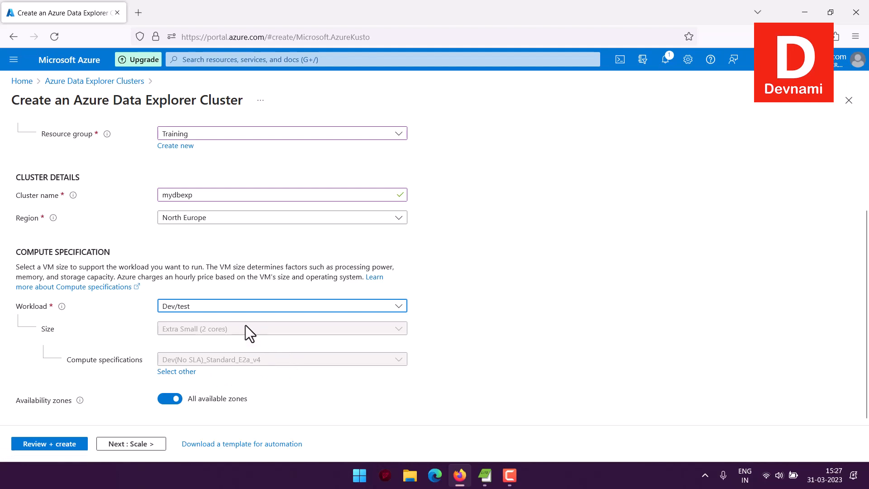
Step: Accept the default Scale and Configurations settings and proceed to the Security settings
{"action": "left_click", "coordinate": [142, 441]}
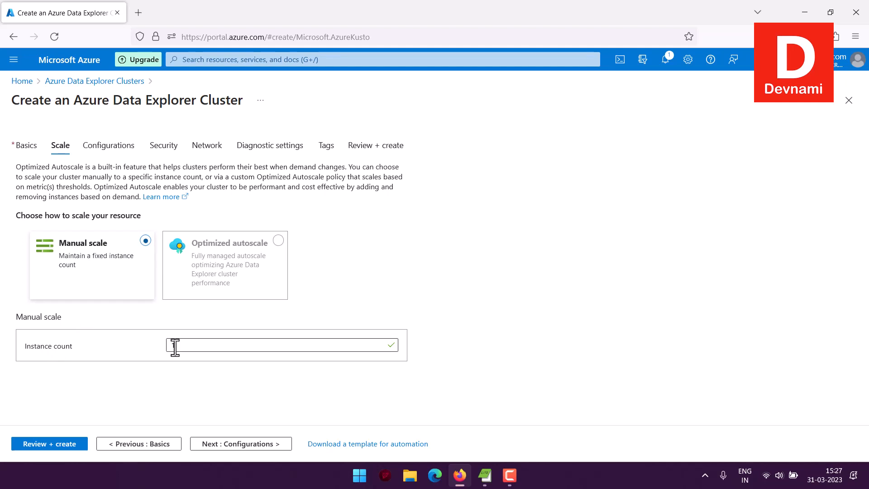
{"action": "left_click", "coordinate": [254, 443]}
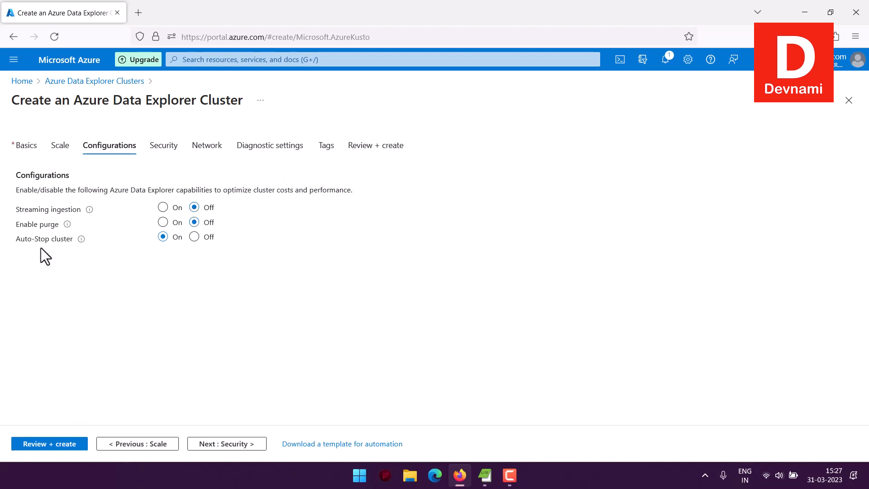
{"action": "left_click", "coordinate": [139, 263]}
{"action": "left_click", "coordinate": [252, 444]}
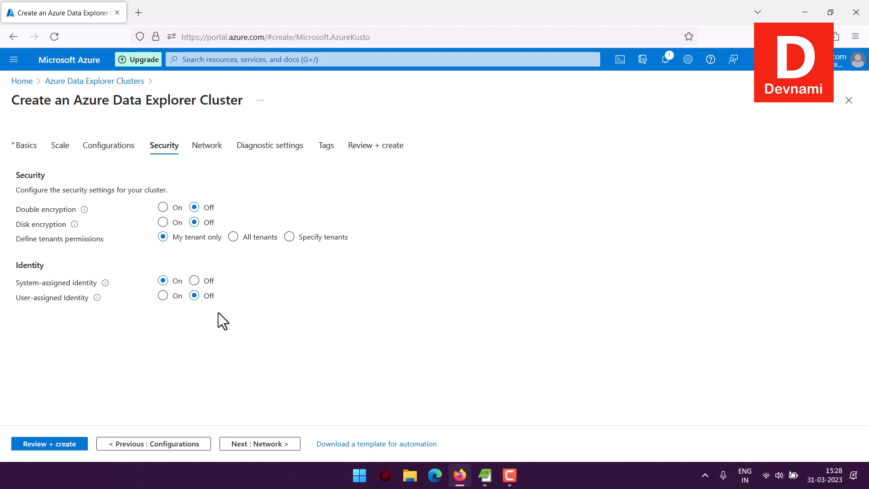
Step: Accept the default Security and Network settings and proceed to the Diagnostic settings
{"action": "left_click_drag", "start_coordinate": [29, 242], "coordinate": [109, 240]}
{"action": "left_click", "coordinate": [110, 240]}
{"action": "left_click", "coordinate": [260, 443]}
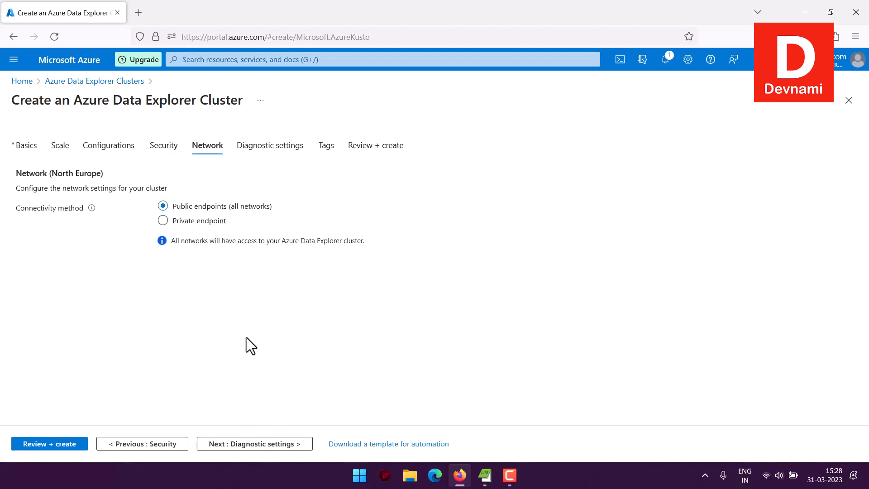
{"action": "left_click", "coordinate": [264, 443]}
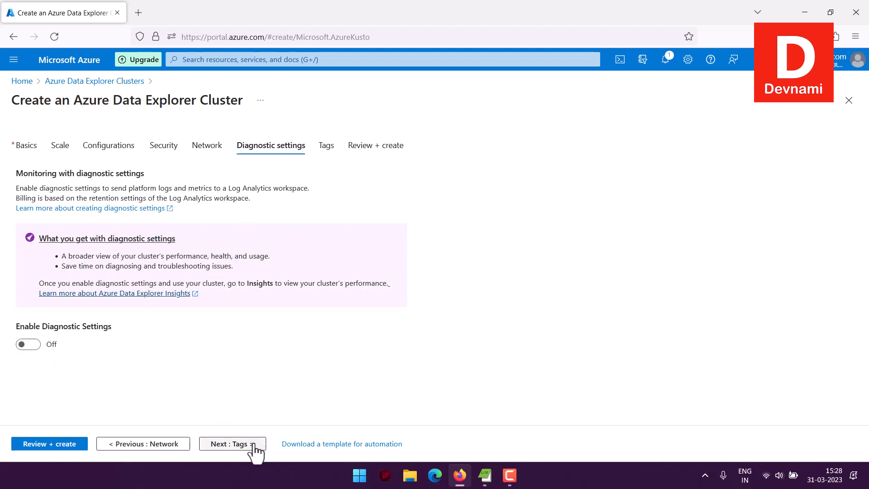
Step: Leave diagnostic settings off and the tags empty, and proceed to the cluster's final review
{"action": "left_click", "coordinate": [227, 443]}
{"action": "left_click", "coordinate": [83, 211]}
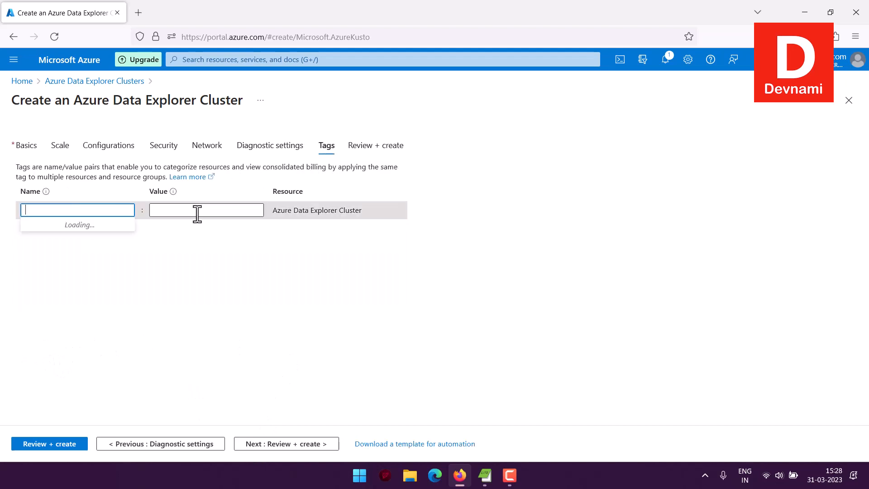
{"action": "left_click", "coordinate": [196, 211]}
{"action": "left_click", "coordinate": [197, 281]}
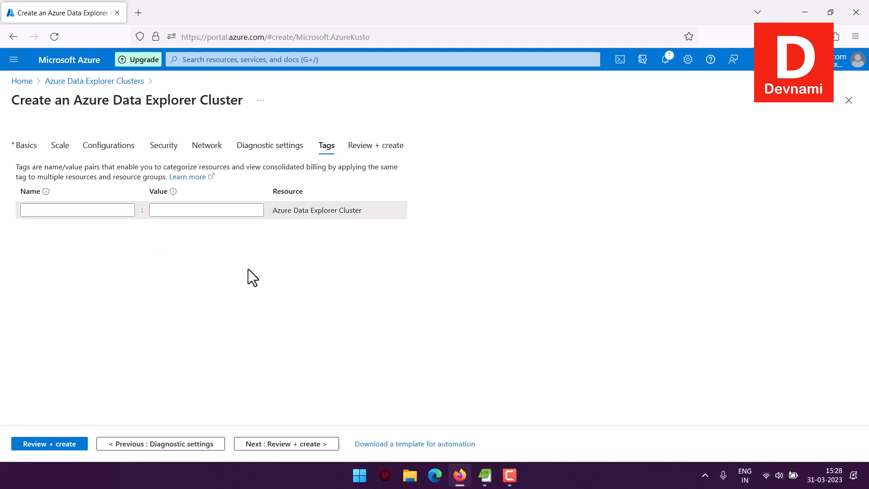
{"action": "left_click", "coordinate": [270, 448]}
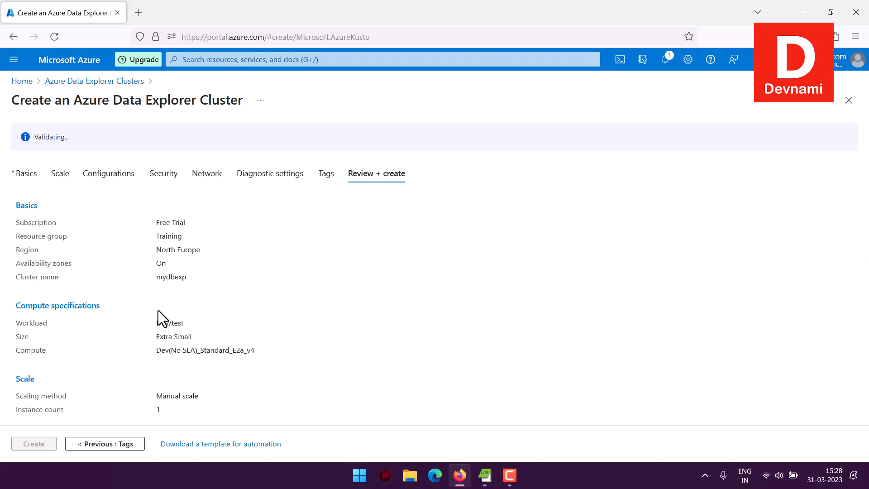
Step: Check the configuration summary and create the cluster, opening its resource once deployment completes
{"action": "scroll", "coordinate": [122, 226], "scroll_direction": "down", "scroll_amount": 8}
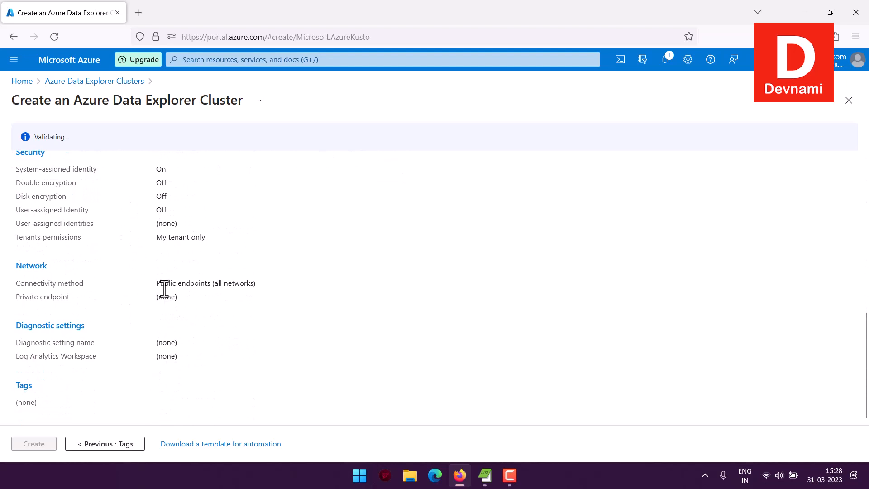
{"action": "scroll", "coordinate": [18, 277], "scroll_direction": "up", "scroll_amount": 8}
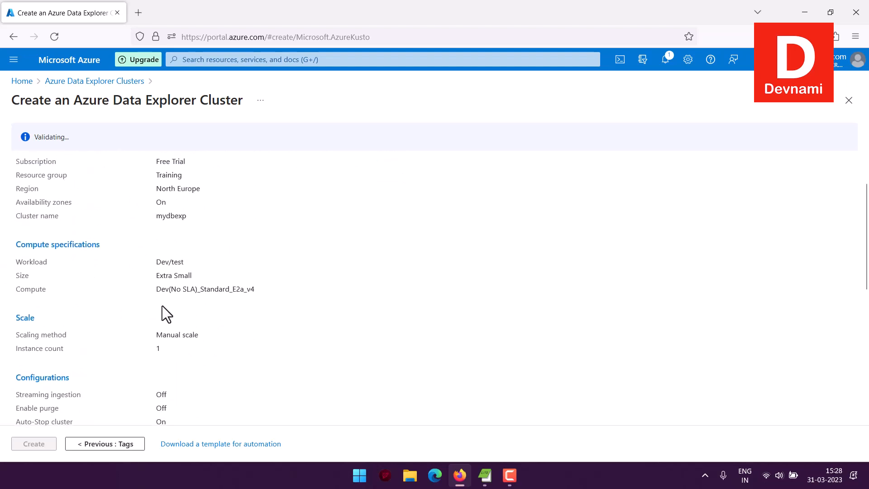
{"action": "scroll", "coordinate": [162, 305], "scroll_direction": "up", "scroll_amount": 2}
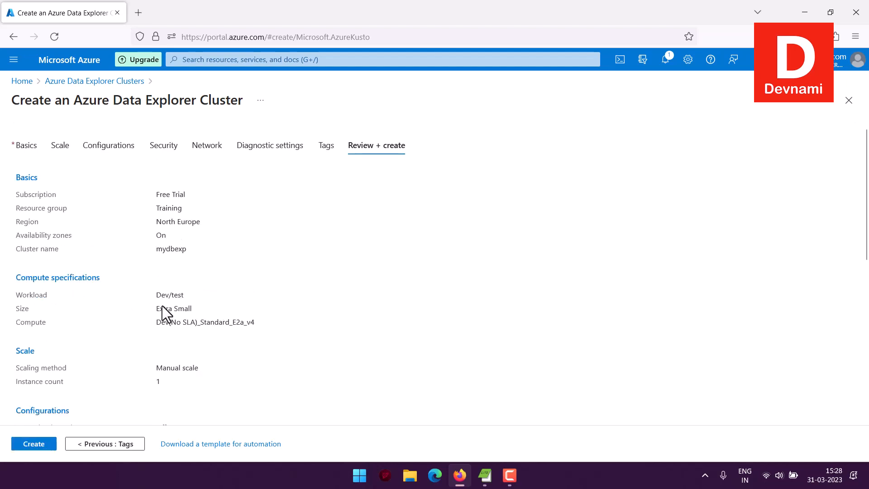
{"action": "left_click", "coordinate": [23, 447]}
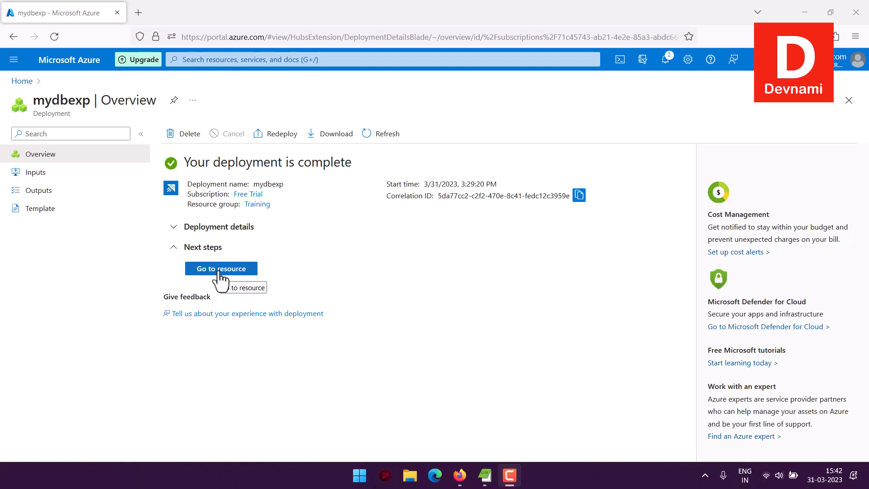
{"action": "left_click", "coordinate": [220, 271]}
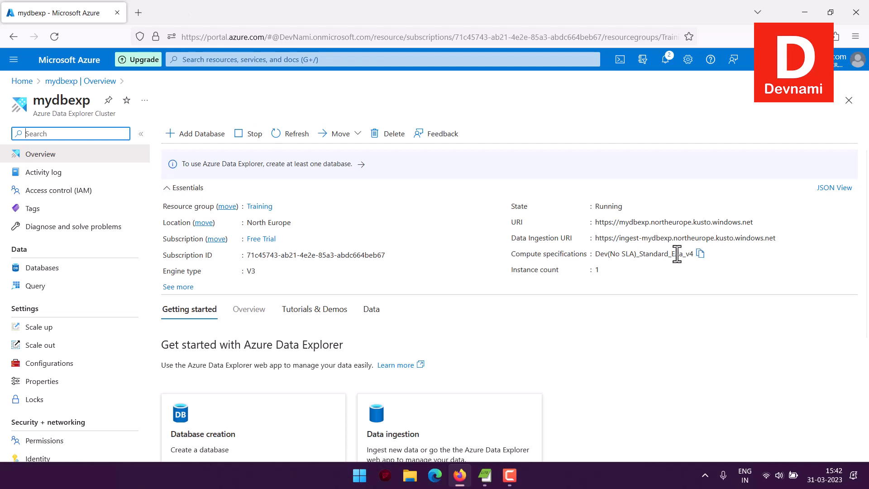
Step: Review the mydbexp overview page, including its essentials and the database creation, ingestion, query and dashboard options
{"action": "scroll", "coordinate": [436, 208], "scroll_direction": "down", "scroll_amount": 3}
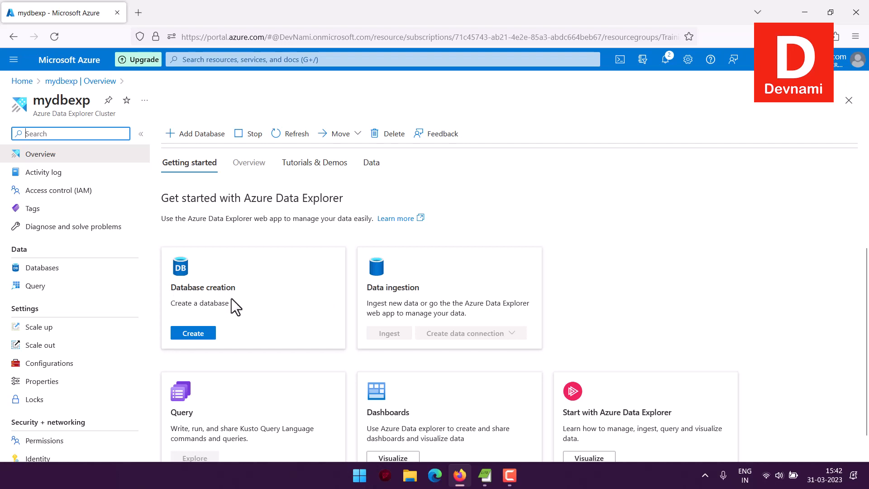
{"action": "scroll", "coordinate": [283, 280], "scroll_direction": "down", "scroll_amount": 1}
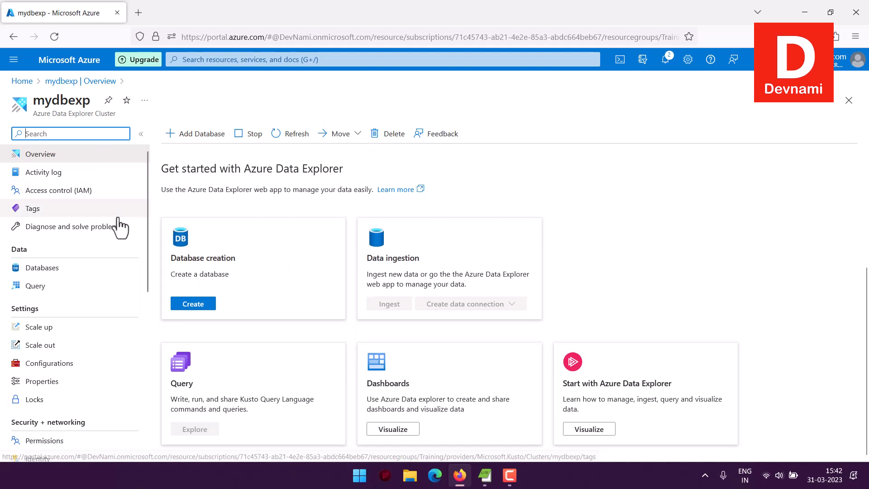
{"action": "scroll", "coordinate": [120, 226], "scroll_direction": "down", "scroll_amount": 7}
{"action": "scroll", "coordinate": [120, 226], "scroll_direction": "up", "scroll_amount": 7}
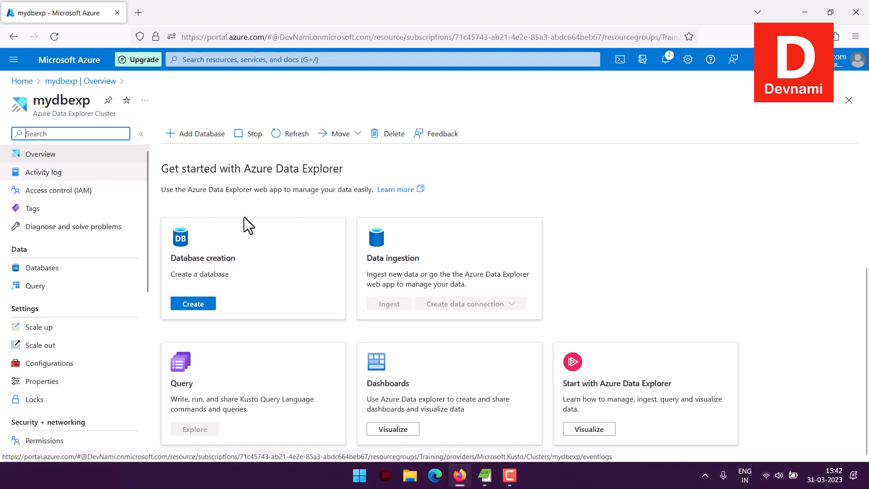
{"action": "scroll", "coordinate": [221, 228], "scroll_direction": "up", "scroll_amount": 4}
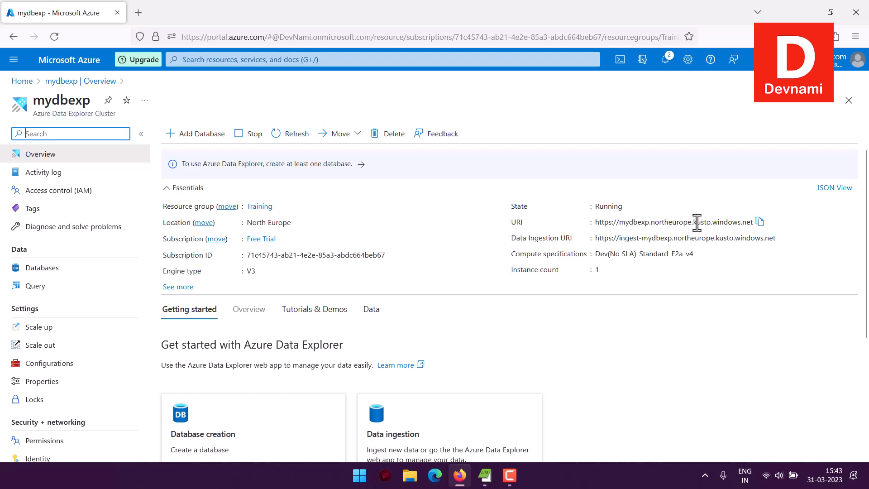
Step: Copy the cluster's URI from the essentials and open it in a new browser tab
{"action": "left_click", "coordinate": [759, 221]}
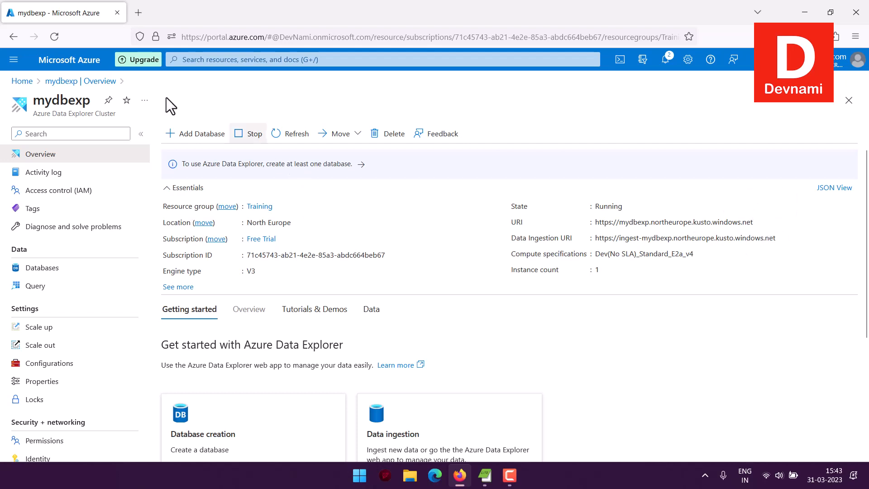
{"action": "left_click", "coordinate": [139, 13]}
{"action": "key", "text": "ctrl+v"}
{"action": "left_click", "coordinate": [193, 57]}
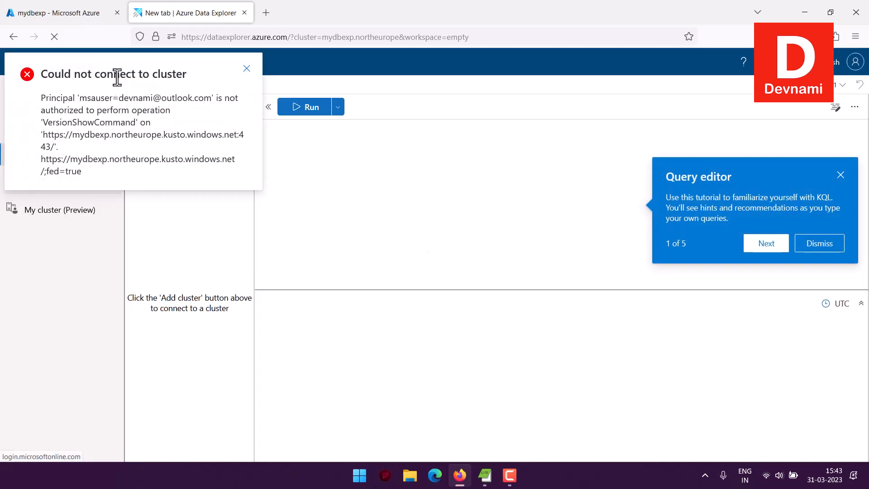
Step: Read and dismiss the cluster connection notification, and close the query editor tutorial
{"action": "left_click_drag", "start_coordinate": [101, 103], "coordinate": [186, 166]}
{"action": "left_click", "coordinate": [191, 175]}
{"action": "left_click", "coordinate": [246, 68]}
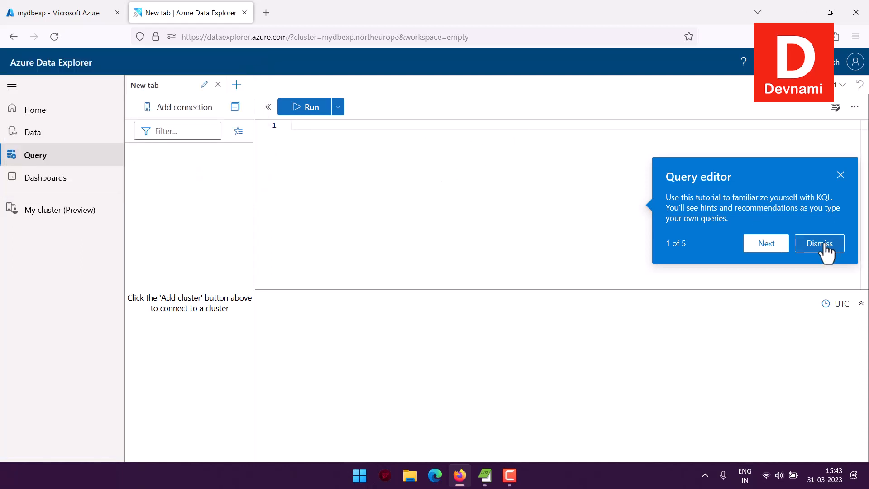
{"action": "left_click", "coordinate": [840, 175]}
Step: Browse the Azure Data Explorer home page, and return to the mydbexp overview in the Azure portal to check its URIs
{"action": "left_click", "coordinate": [56, 116]}
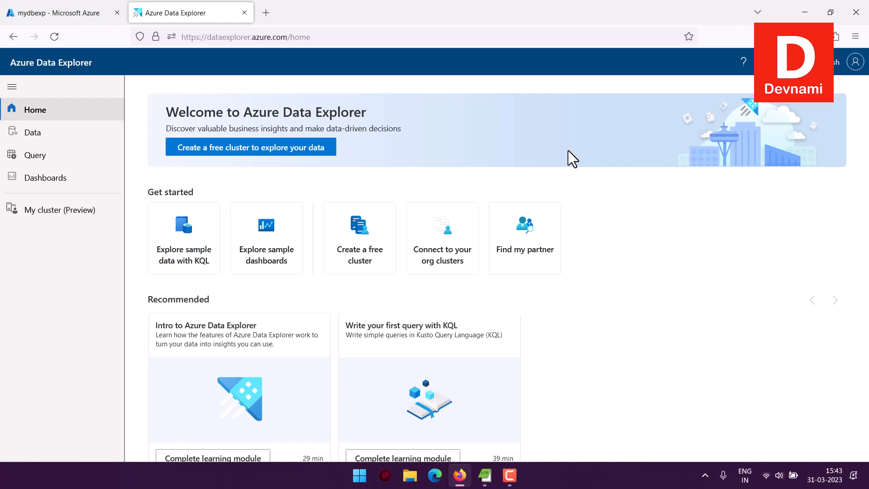
{"action": "scroll", "coordinate": [568, 151], "scroll_direction": "down", "scroll_amount": 3}
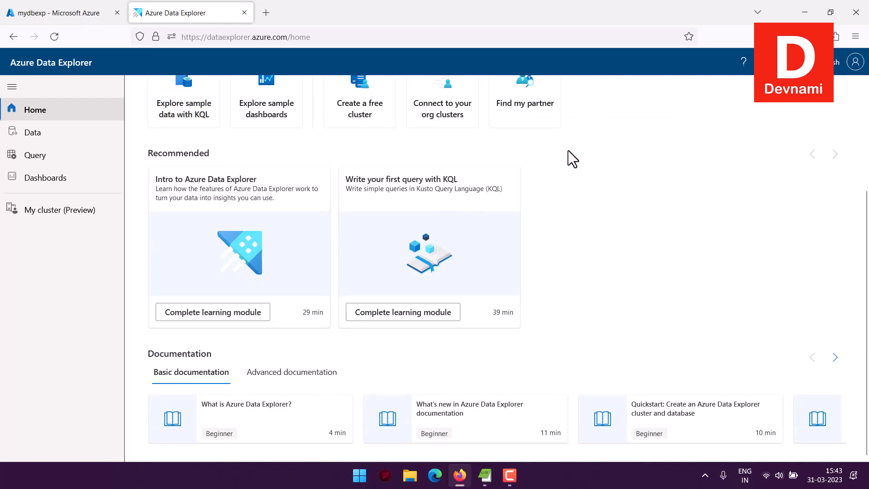
{"action": "scroll", "coordinate": [574, 152], "scroll_direction": "up", "scroll_amount": 3}
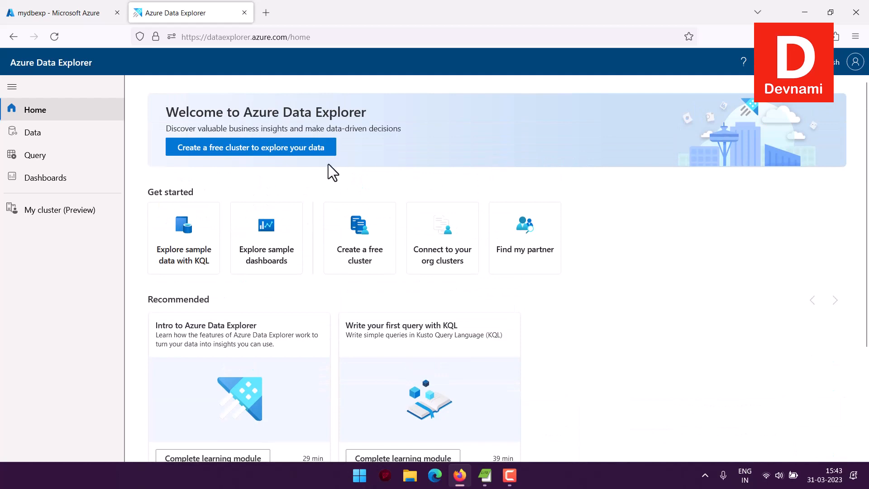
{"action": "left_click", "coordinate": [38, 15]}
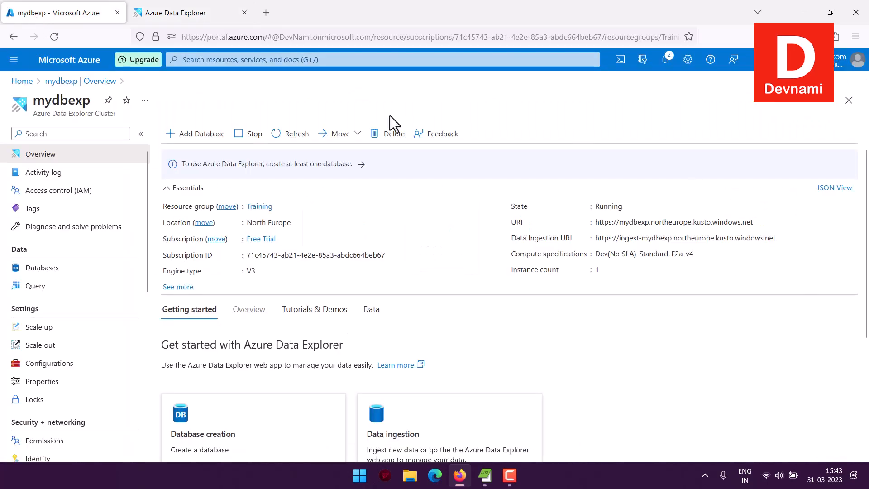
{"action": "mouse_move", "coordinate": [617, 223]}
{"action": "mouse_move", "coordinate": [629, 243]}
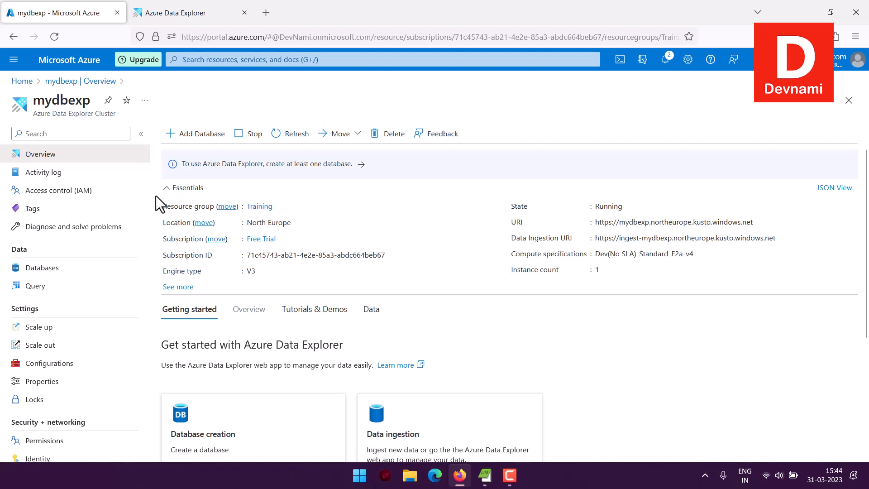
Step: View the cluster's Databases and Query pages, and compare the embedded query editor with the Azure Data Explorer web page
{"action": "left_click", "coordinate": [45, 272]}
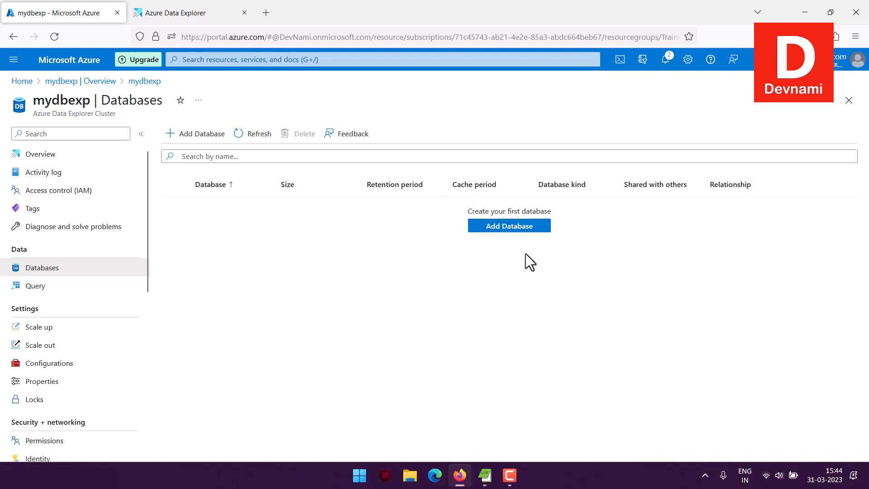
{"action": "left_click", "coordinate": [46, 287]}
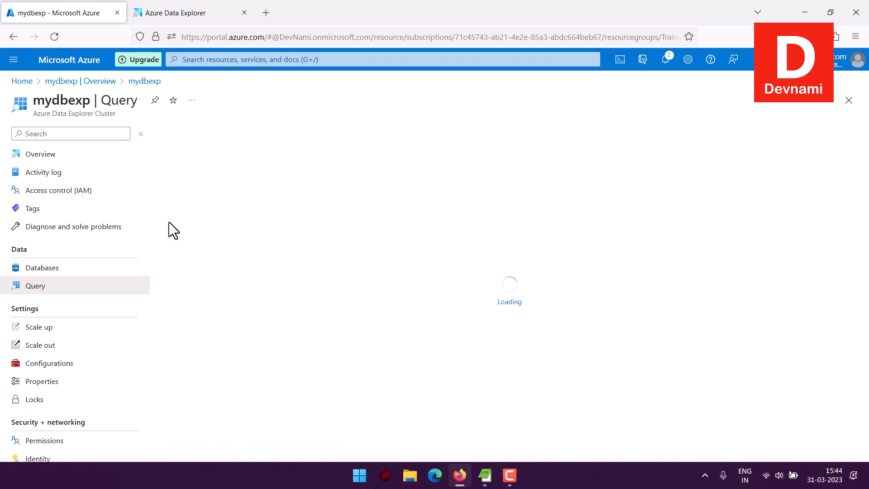
{"action": "left_click", "coordinate": [396, 143]}
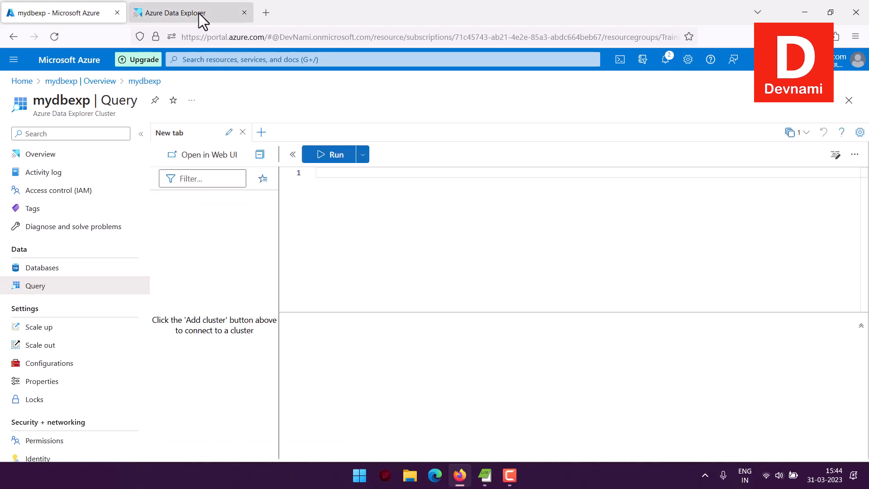
{"action": "left_click", "coordinate": [199, 12]}
{"action": "left_click", "coordinate": [41, 13]}
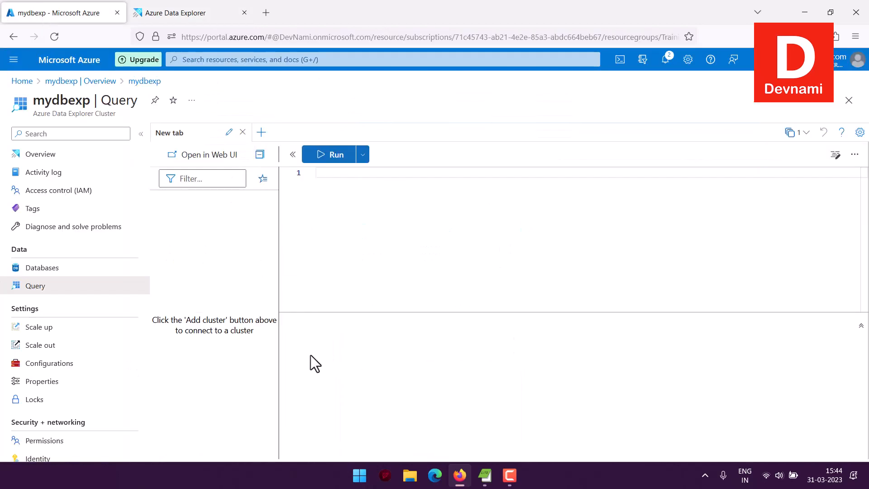
Step: Open the cluster's Scale up settings and read the scaling notice and the available SKUs
{"action": "left_click_drag", "start_coordinate": [16, 309], "coordinate": [50, 307]}
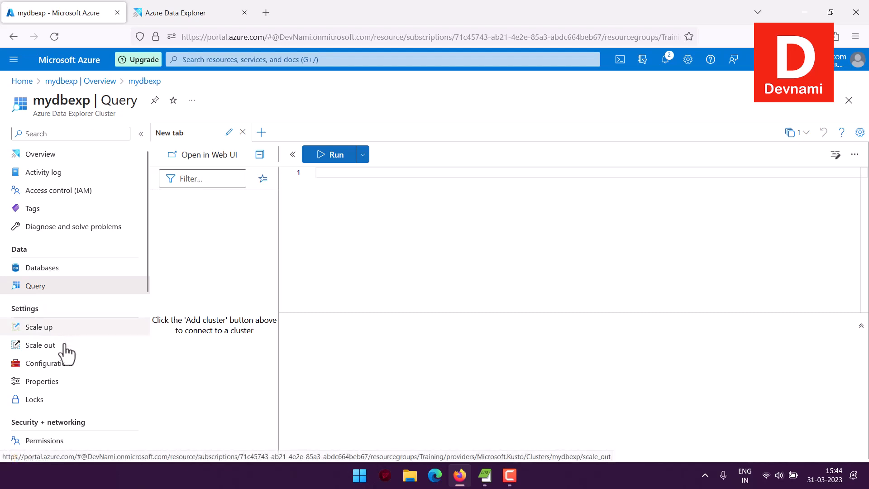
{"action": "scroll", "coordinate": [64, 349], "scroll_direction": "down", "scroll_amount": 3}
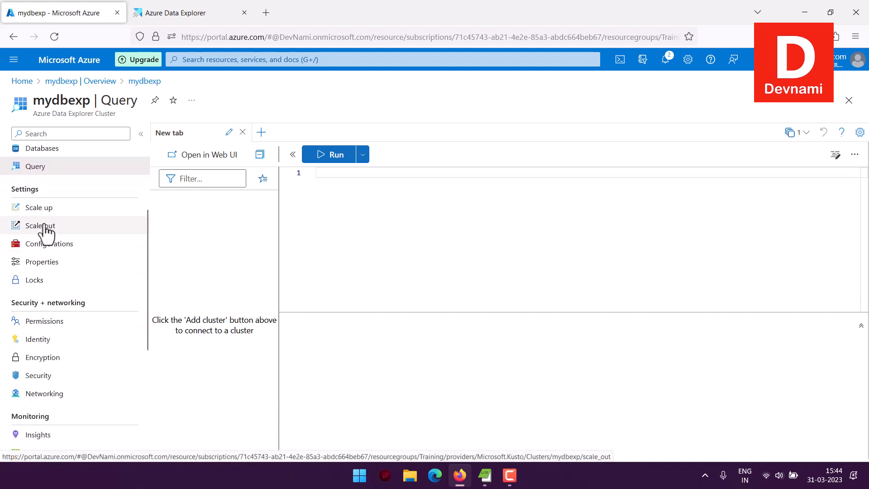
{"action": "left_click", "coordinate": [40, 207]}
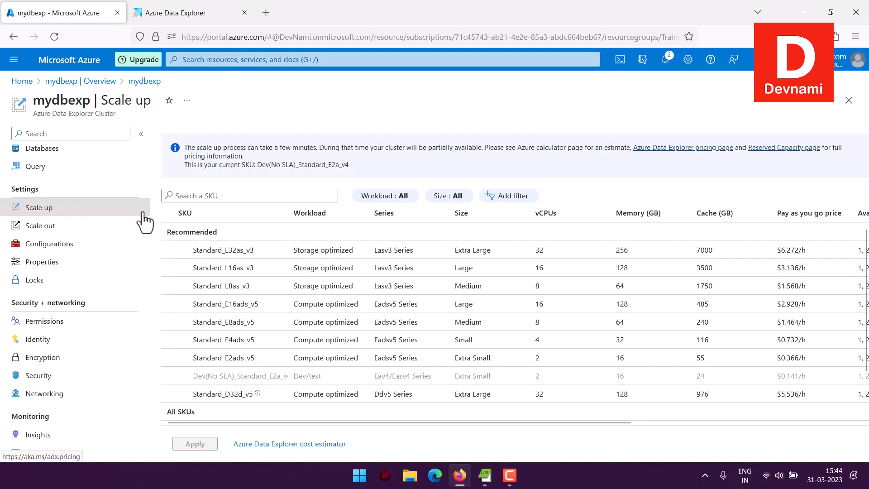
{"action": "left_click_drag", "start_coordinate": [191, 148], "coordinate": [348, 158]}
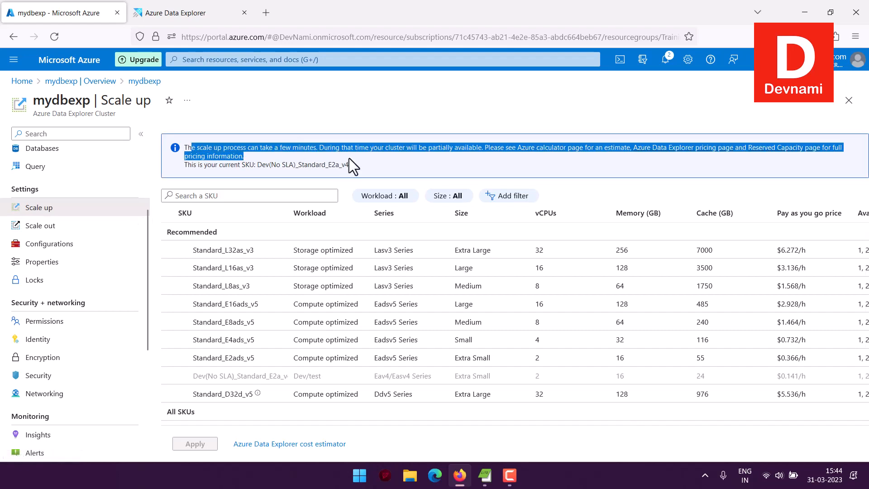
{"action": "left_click", "coordinate": [368, 157]}
Step: Check the cluster's Scale out settings for manual or automatic scaling options
{"action": "left_click", "coordinate": [40, 225]}
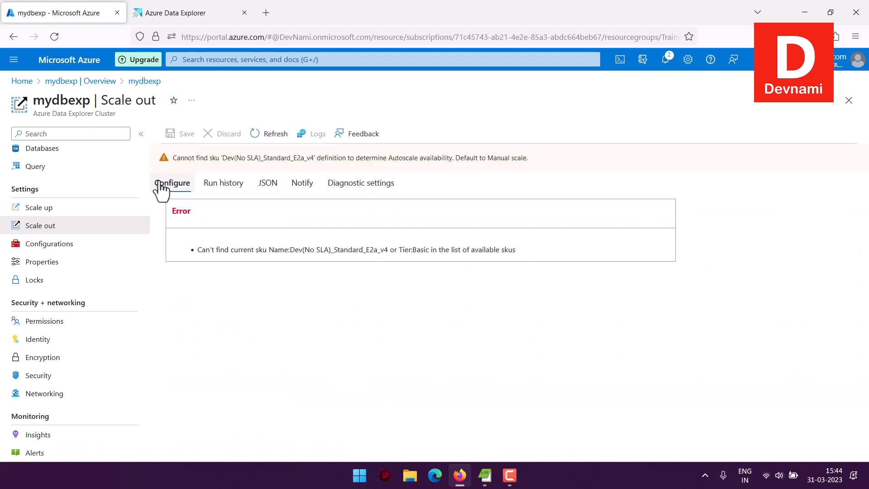
{"action": "left_click_drag", "start_coordinate": [159, 185], "coordinate": [262, 322]}
{"action": "left_click", "coordinate": [199, 227]}
Step: Review the cluster's Configurations capabilities, and look over the available Security + networking and Monitoring pages
{"action": "left_click", "coordinate": [43, 251]}
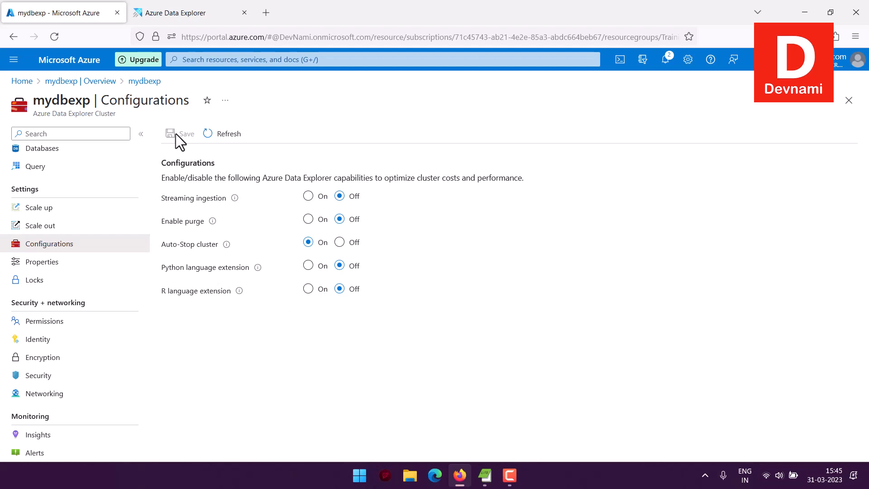
{"action": "scroll", "coordinate": [97, 259], "scroll_direction": "down", "scroll_amount": 4}
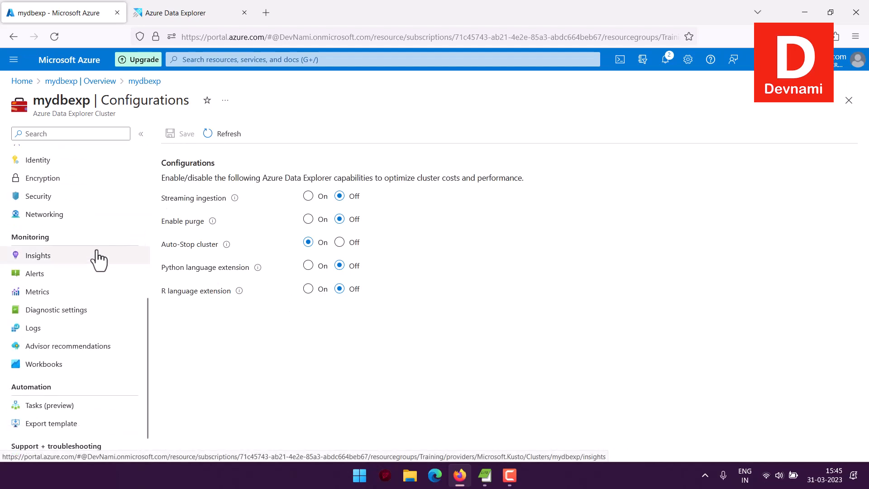
{"action": "scroll", "coordinate": [98, 259], "scroll_direction": "up", "scroll_amount": 2}
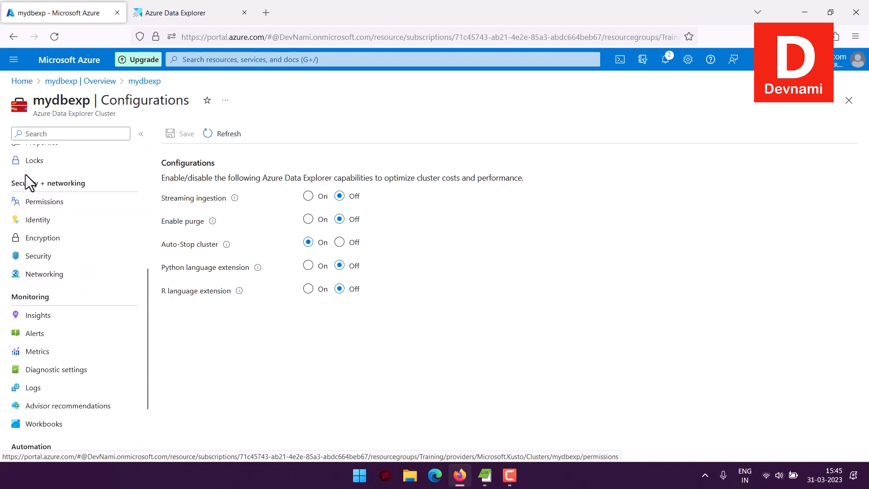
{"action": "left_click_drag", "start_coordinate": [10, 183], "coordinate": [82, 182]}
{"action": "left_click", "coordinate": [106, 184]}
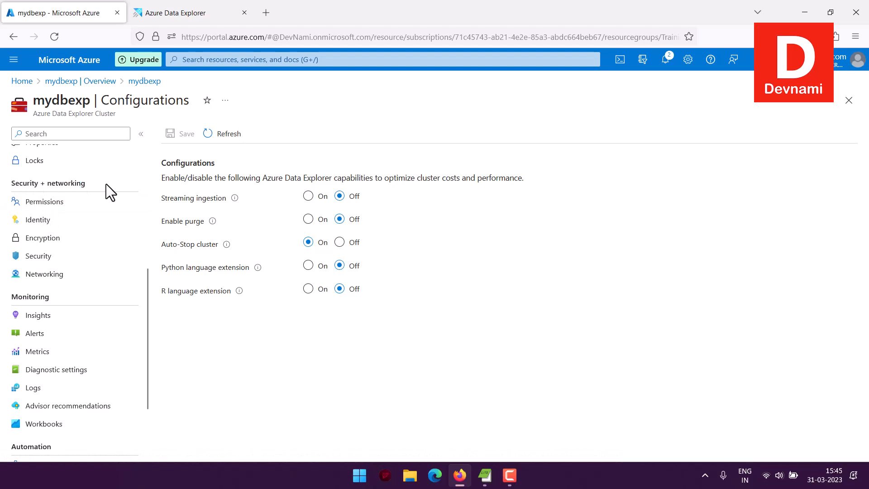
Step: Open the cluster's Permissions page and view the roles that can be added
{"action": "left_click", "coordinate": [63, 202]}
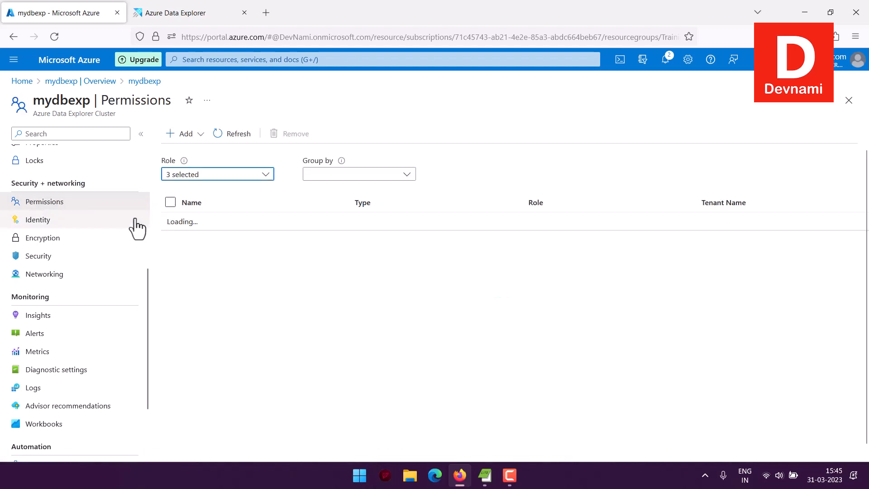
{"action": "left_click", "coordinate": [192, 135]}
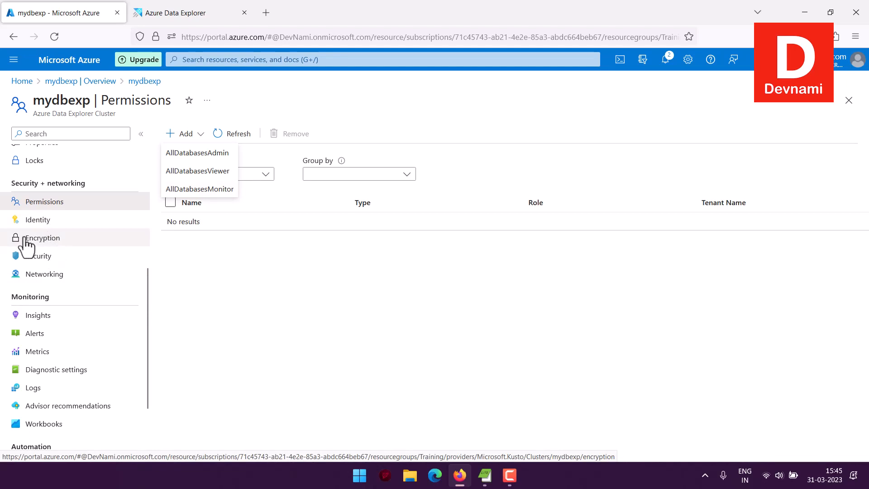
{"action": "scroll", "coordinate": [27, 247], "scroll_direction": "down", "scroll_amount": 2}
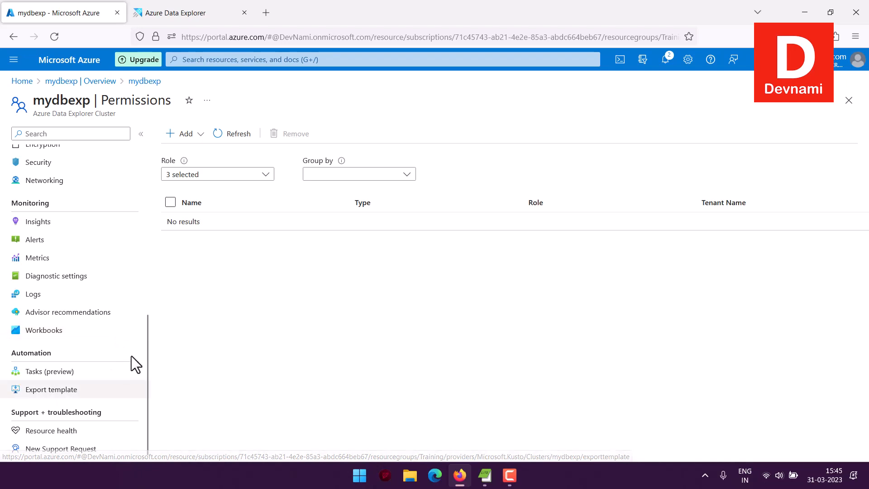
{"action": "scroll", "coordinate": [113, 312], "scroll_direction": "up", "scroll_amount": 7}
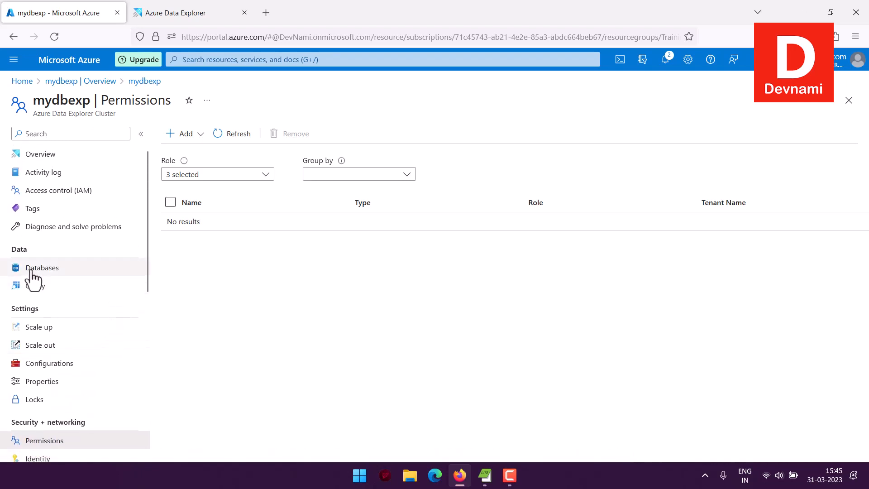
Step: Revisit the Databases page and the overview's Database creation option to see where a database can be created
{"action": "left_click", "coordinate": [31, 271]}
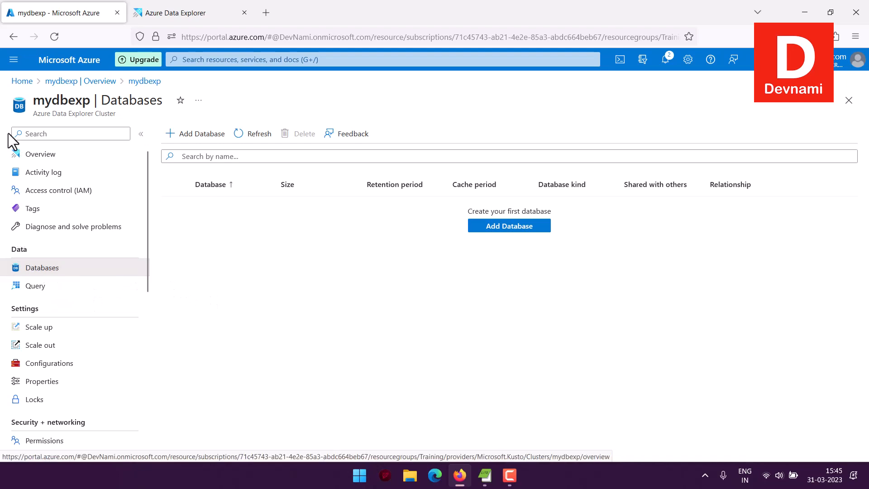
{"action": "left_click", "coordinate": [21, 155]}
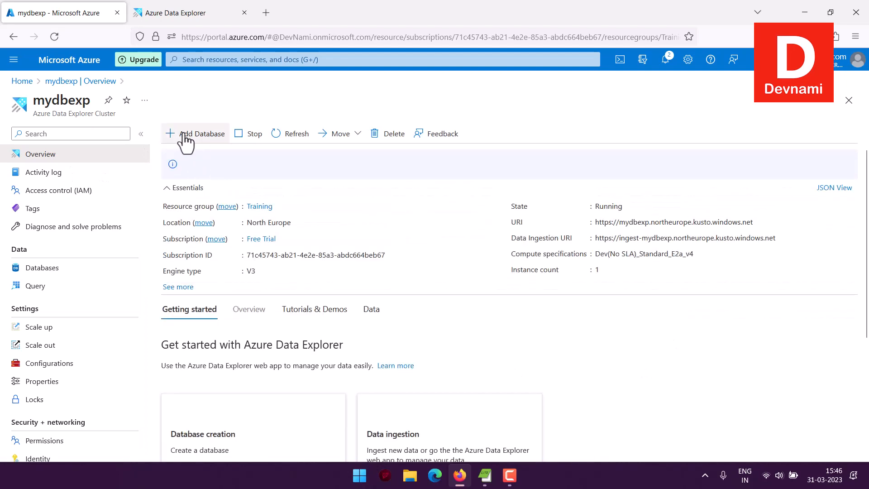
{"action": "scroll", "coordinate": [455, 214], "scroll_direction": "down", "scroll_amount": 4}
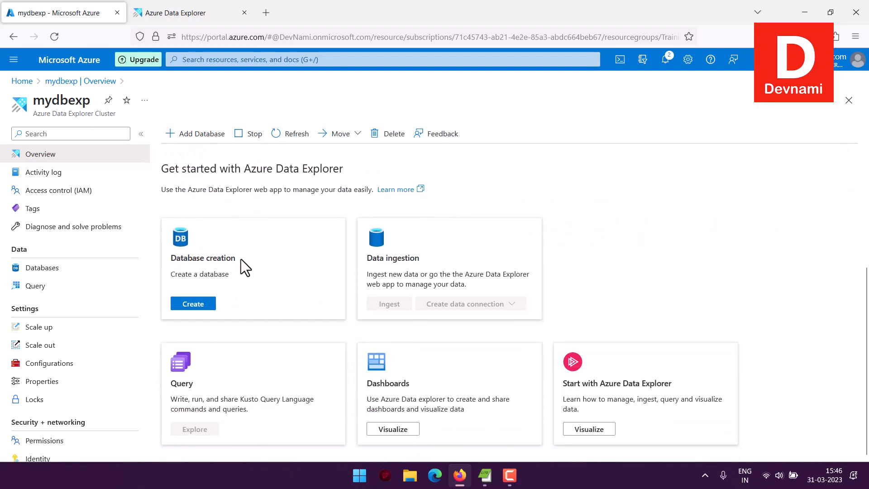
{"action": "left_click_drag", "start_coordinate": [177, 260], "coordinate": [243, 273]}
{"action": "left_click", "coordinate": [243, 273]}
Step: Start a new database on the cluster's Databases page with a retention period of 7 days and a cache period of 7 days
{"action": "left_click", "coordinate": [40, 268]}
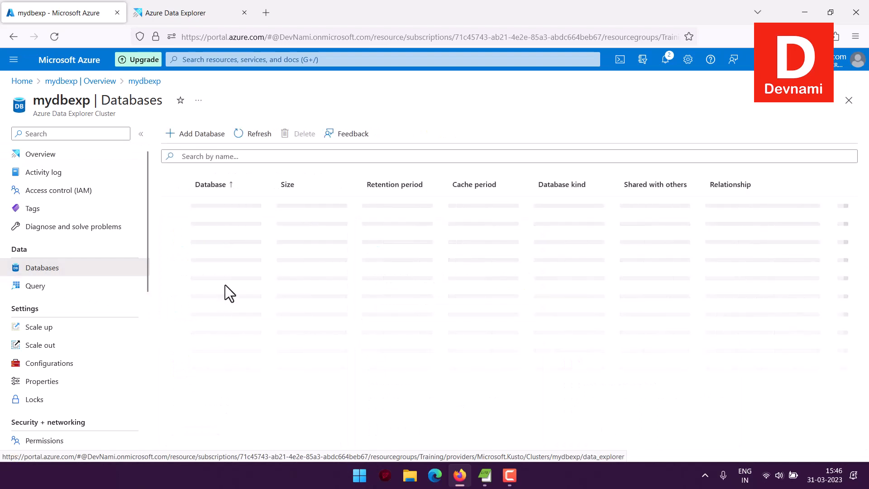
{"action": "left_click", "coordinate": [494, 233]}
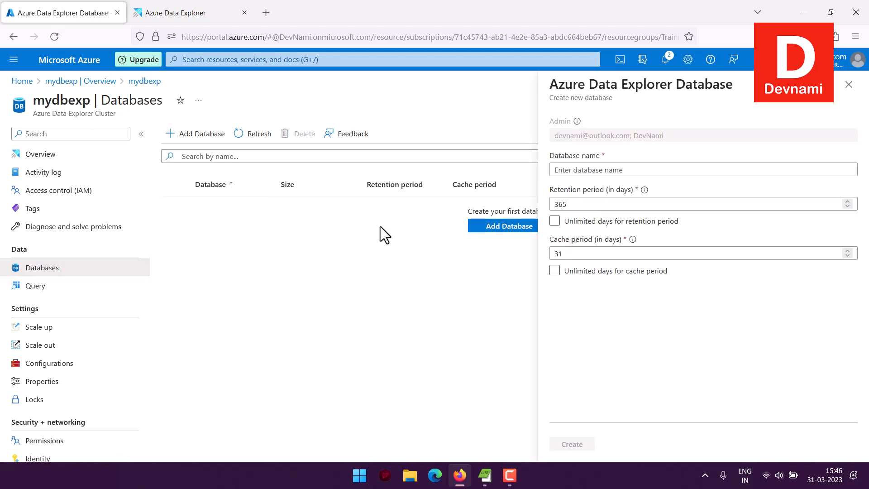
{"action": "left_click", "coordinate": [559, 172]}
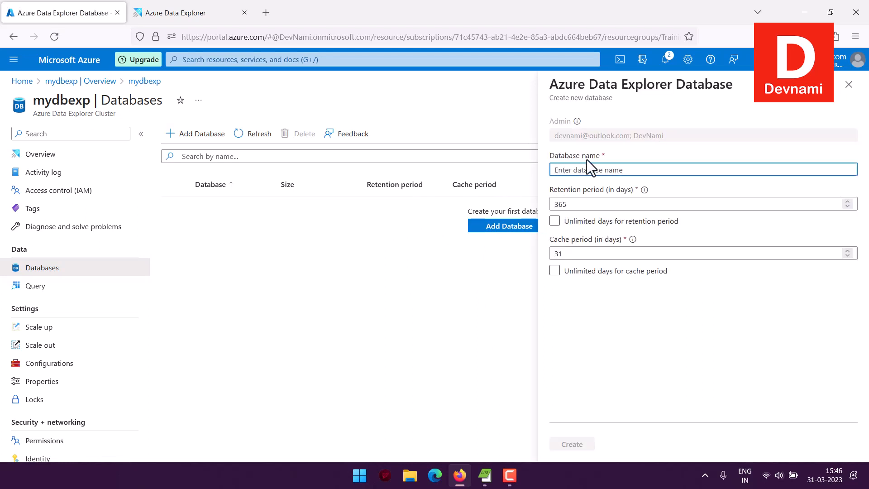
{"action": "double_click", "coordinate": [563, 203]}
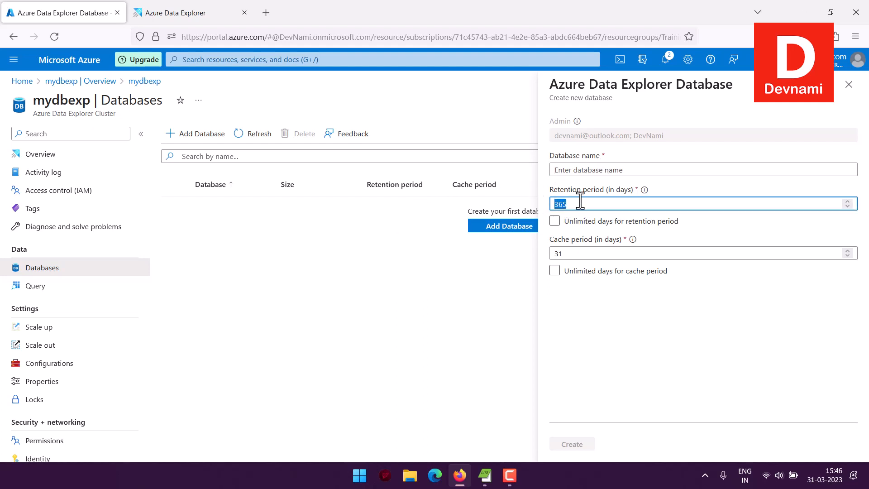
{"action": "type", "text": "7"}
{"action": "left_click", "coordinate": [577, 253]}
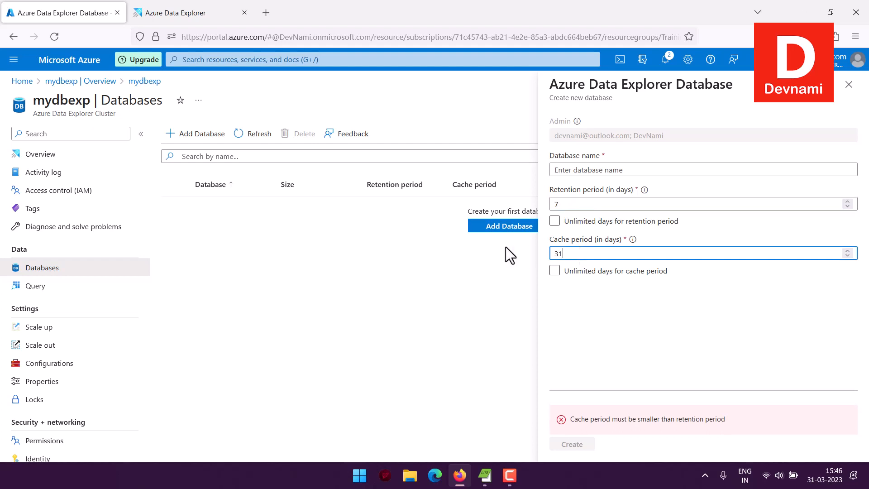
{"action": "left_click_drag", "start_coordinate": [579, 248], "coordinate": [535, 244]}
{"action": "type", "text": "7"}
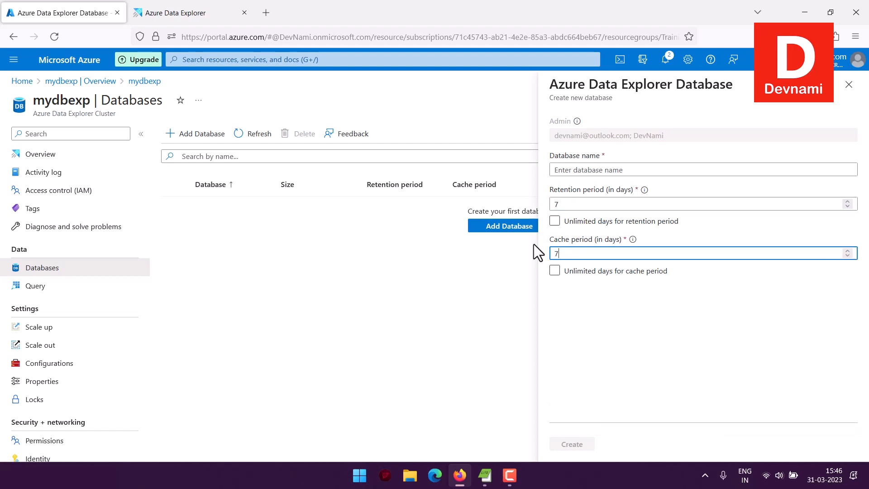
{"action": "left_click", "coordinate": [699, 455]}
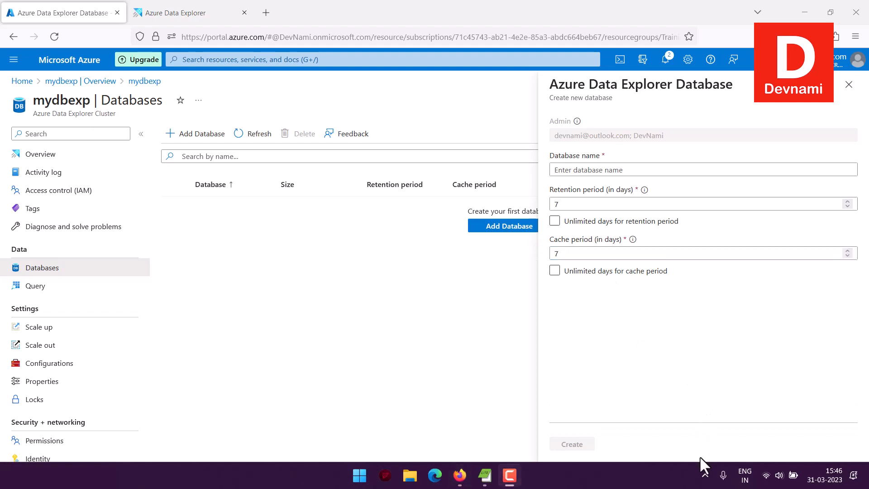
Step: Name the new database mydbexp and create it
{"action": "left_click", "coordinate": [573, 170]}
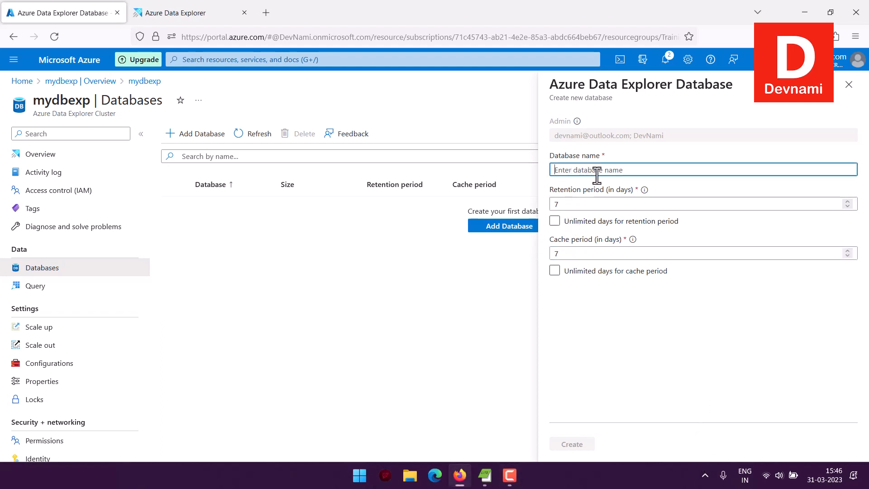
{"action": "type", "text": "mydbexp"}
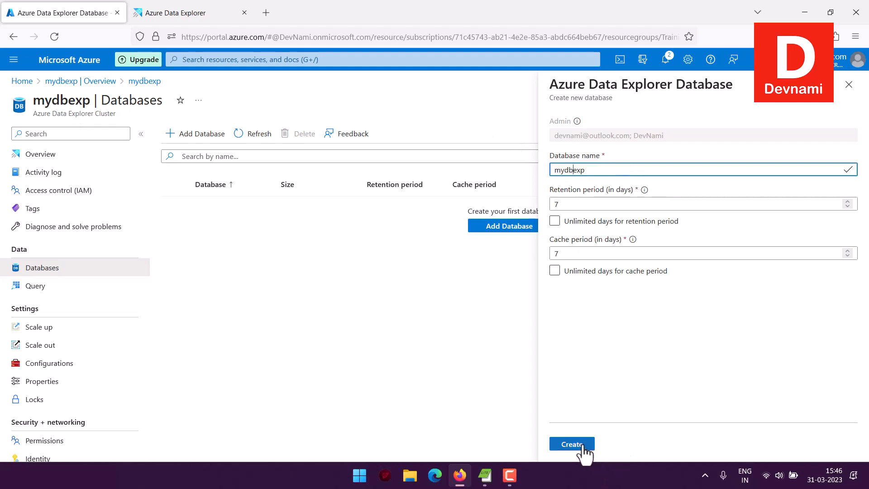
{"action": "left_click", "coordinate": [561, 444]}
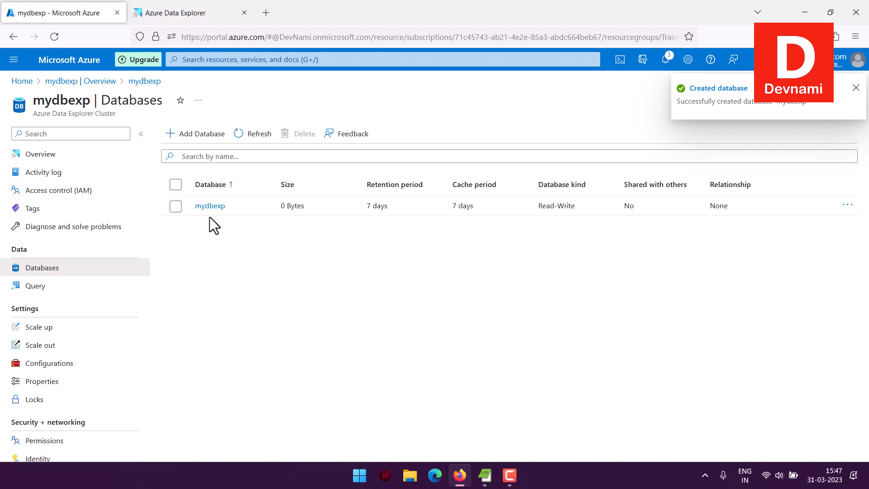
Step: Open the mydbexp database's Query page and run the command ".show databases"
{"action": "left_click", "coordinate": [210, 205]}
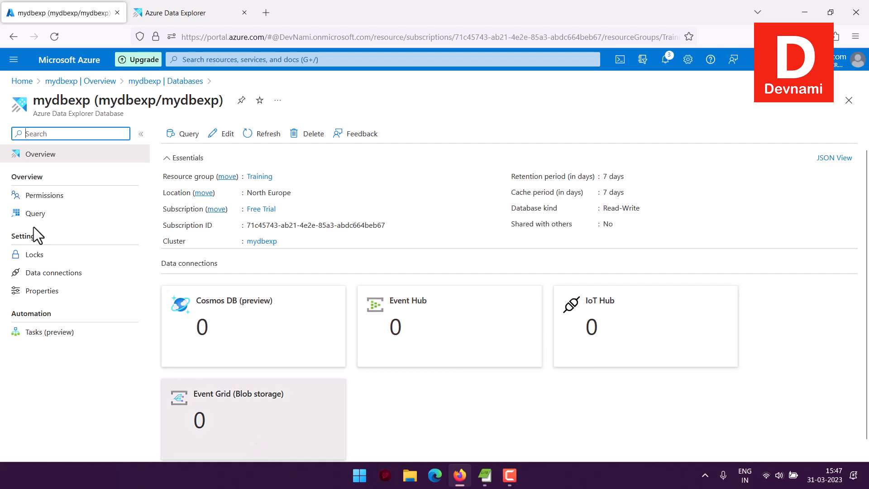
{"action": "left_click", "coordinate": [28, 215]}
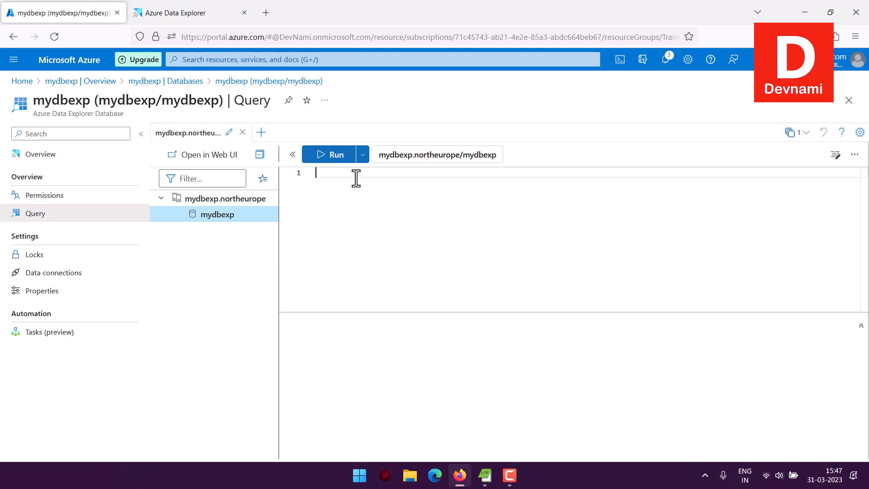
{"action": "type", "text": "how databases"}
{"action": "left_click", "coordinate": [323, 155]}
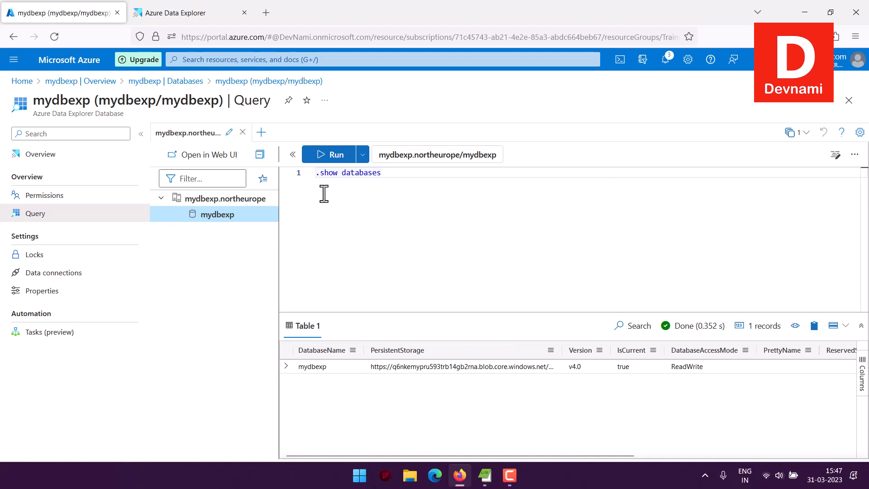
Step: Inspect the expanded details of the mydbexp result row and its Full and Compact view options, and collapse the row
{"action": "left_click", "coordinate": [287, 366]}
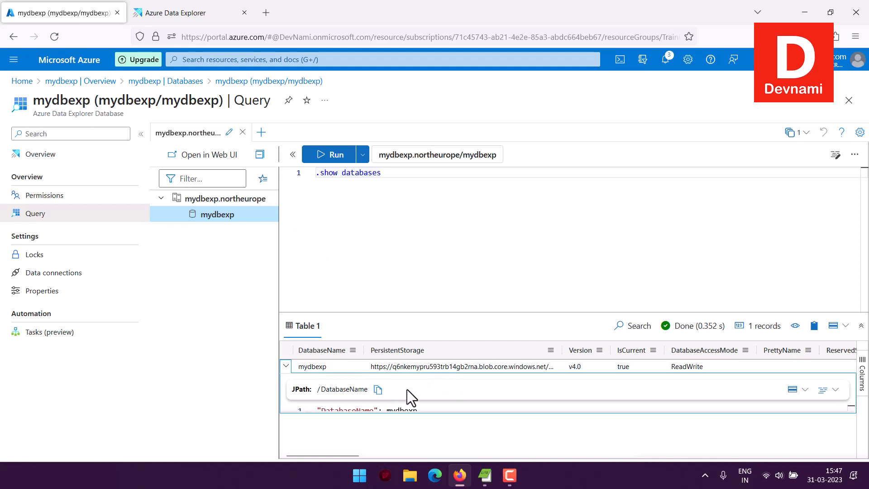
{"action": "left_click", "coordinate": [835, 389]}
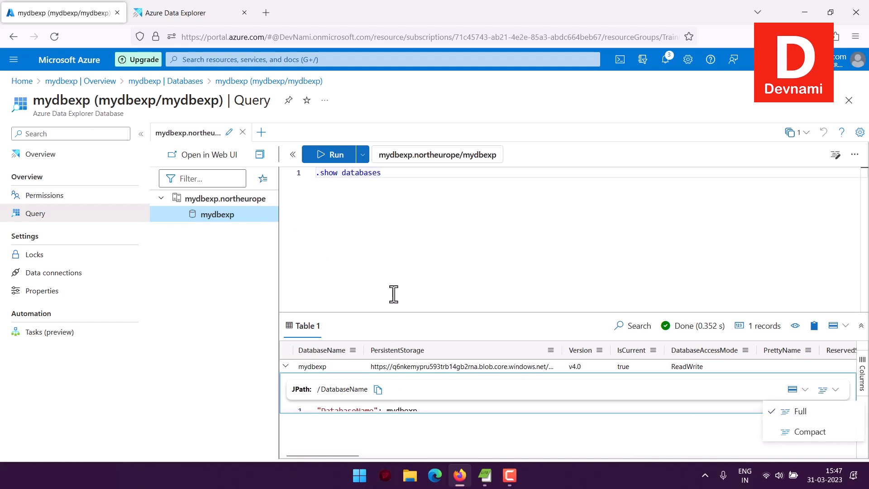
{"action": "left_click", "coordinate": [285, 366]}
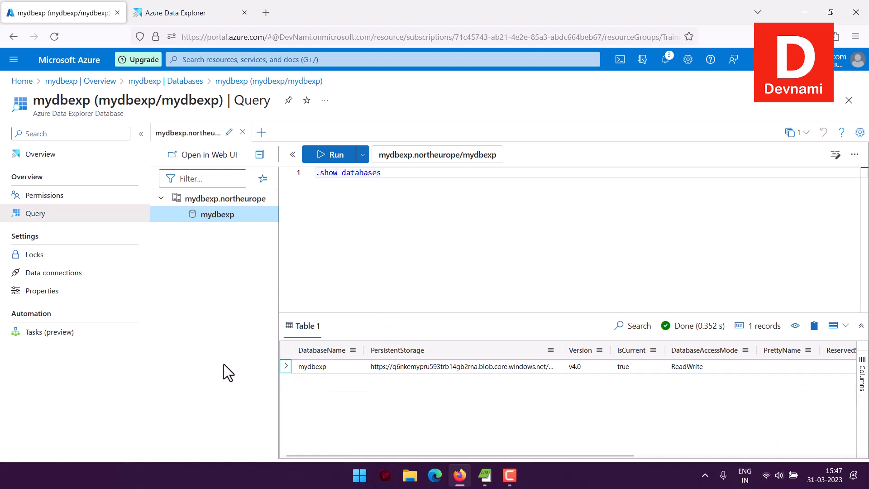
Step: Change the query to ".show tables" for the mydbexp database
{"action": "left_click_drag", "start_coordinate": [393, 177], "coordinate": [343, 177]}
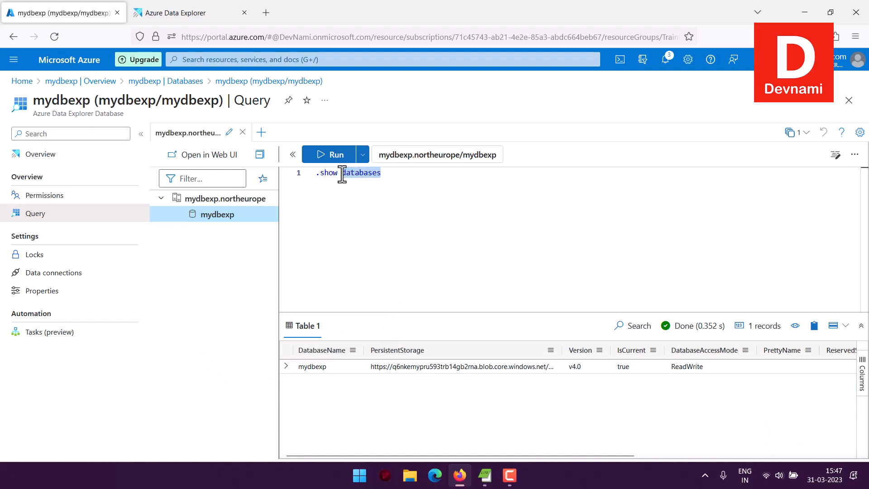
{"action": "type", "text": "tab"}
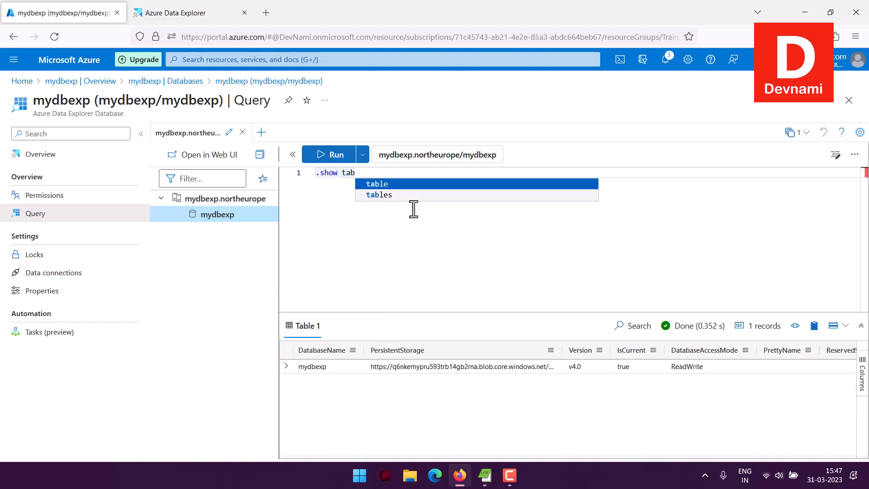
{"action": "left_click", "coordinate": [384, 195]}
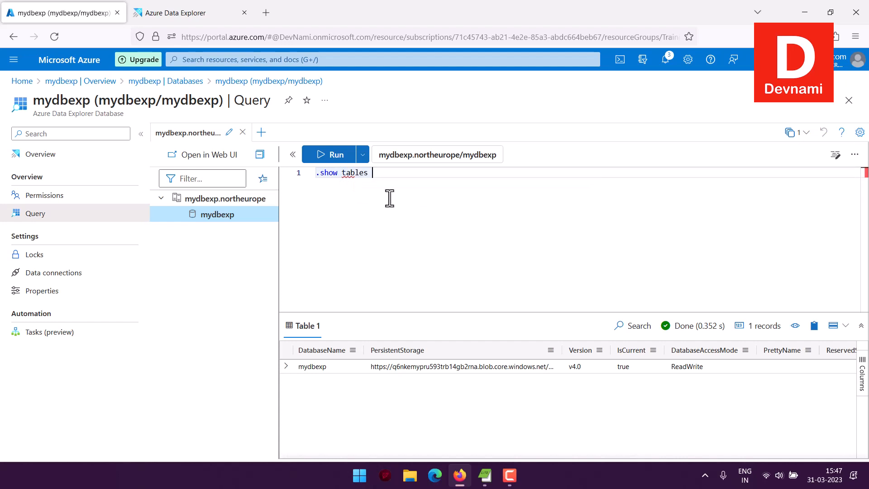